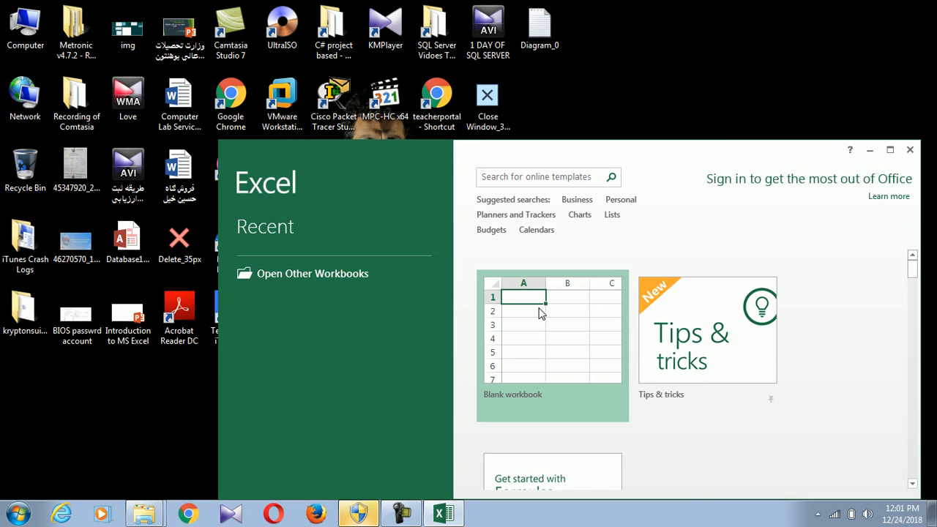
Open a blank workbook, dismiss the Activation Wizard and maximize the Excel window
{"action": "left_click", "coordinate": [539, 311]}
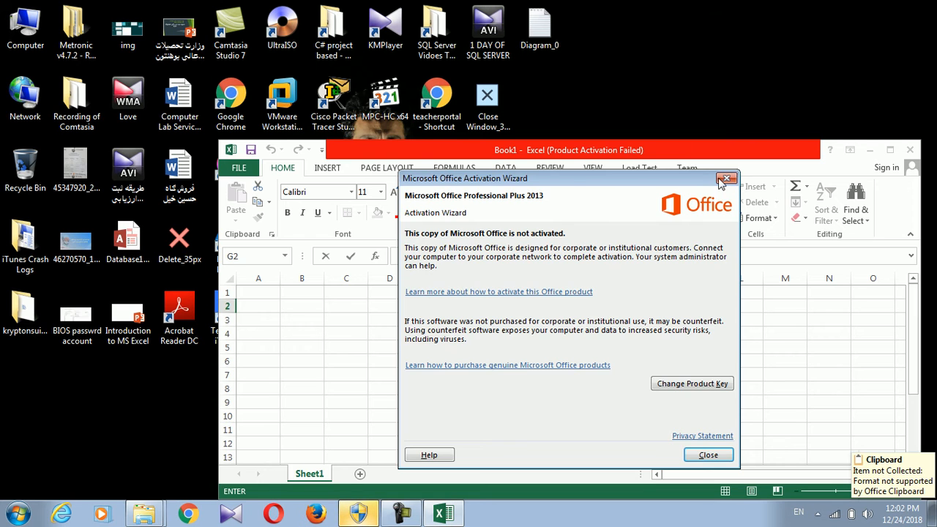
{"action": "left_click", "coordinate": [723, 179]}
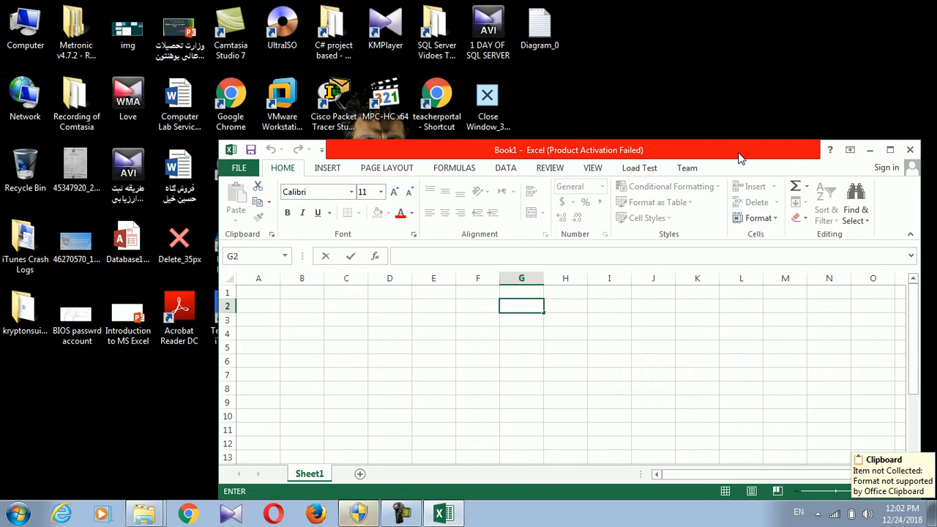
{"action": "double_click", "coordinate": [740, 155]}
{"action": "left_click", "coordinate": [389, 358]}
{"action": "left_click", "coordinate": [324, 257]}
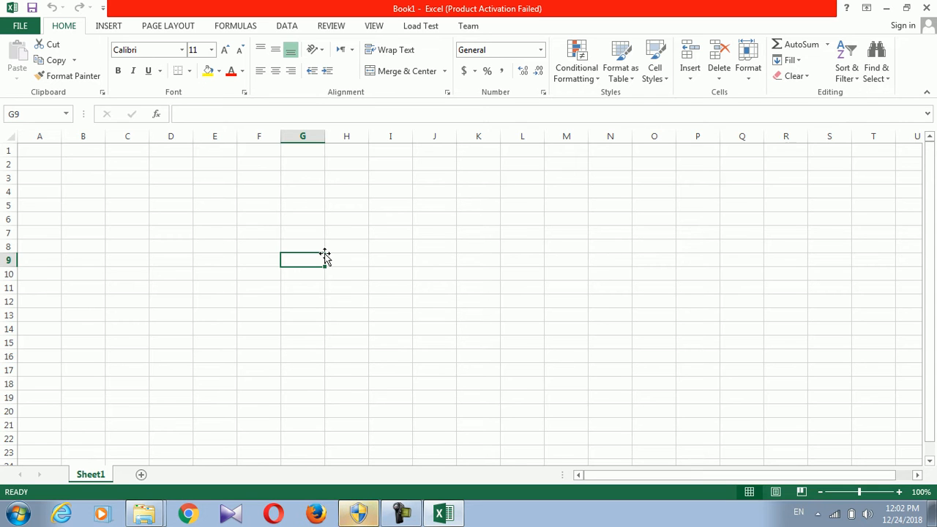
Type Kabul into cell F6
{"action": "left_click", "coordinate": [238, 204]}
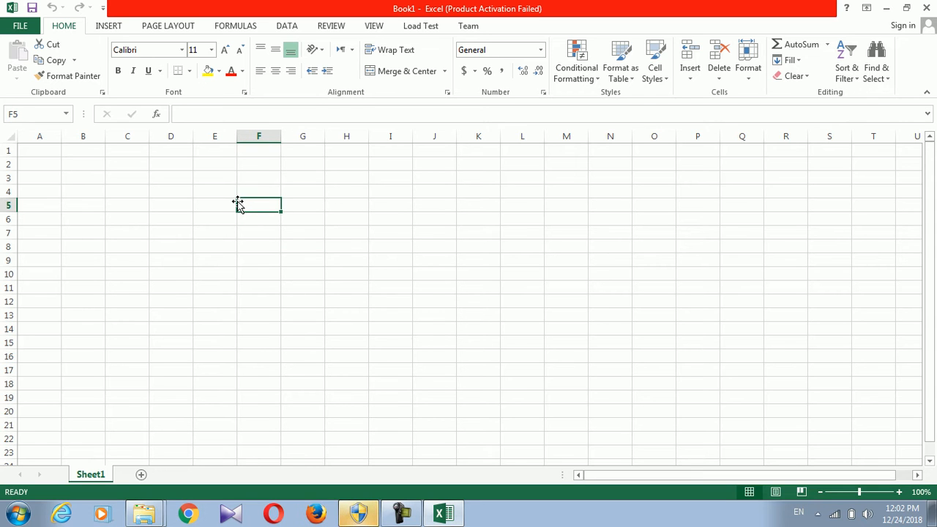
{"action": "type", "text": "s"}
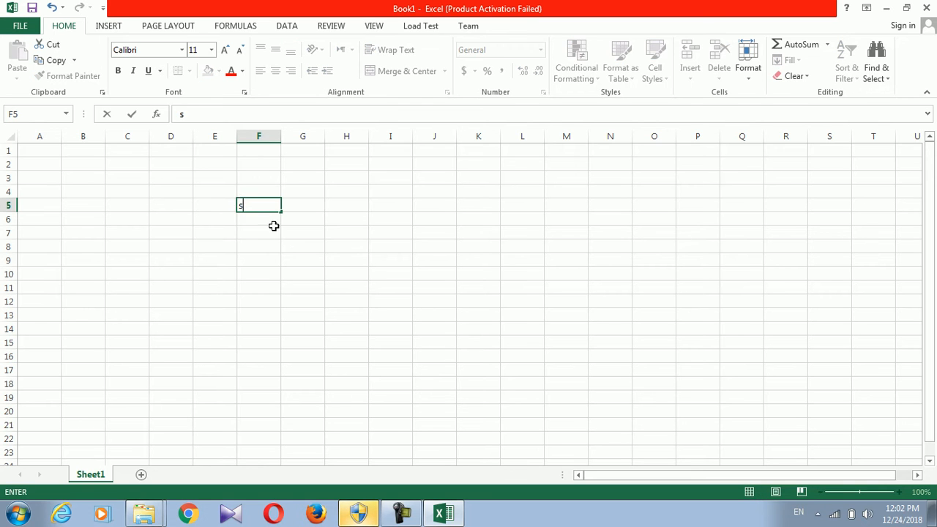
{"action": "left_click", "coordinate": [293, 244]}
{"action": "left_click", "coordinate": [240, 214]}
{"action": "left_click", "coordinate": [244, 206]}
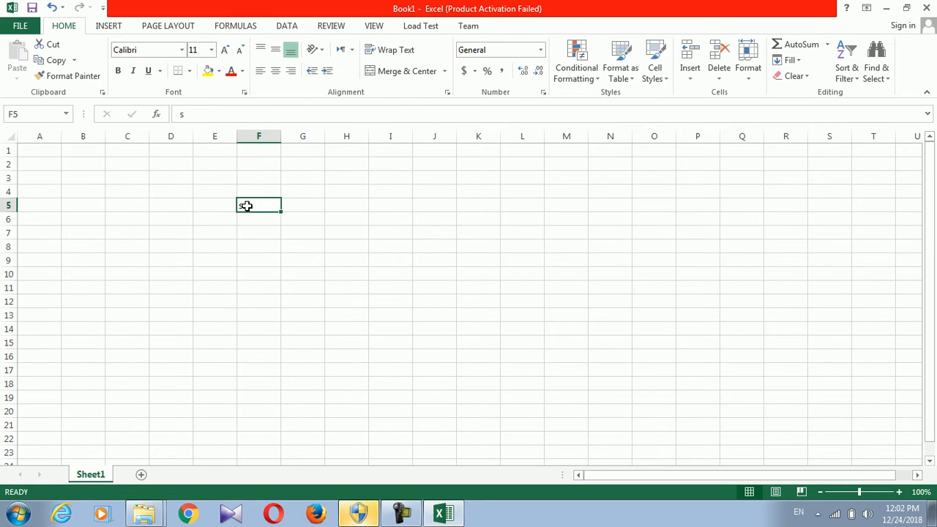
{"action": "left_click", "coordinate": [266, 218]}
{"action": "type", "text": "co"}
{"action": "key", "text": "BackSpace"}
{"action": "type", "text": "Kabul"}
{"action": "key", "text": "BackSpace"}
{"action": "key", "text": "BackSpace"}
{"action": "type", "text": "bul"}
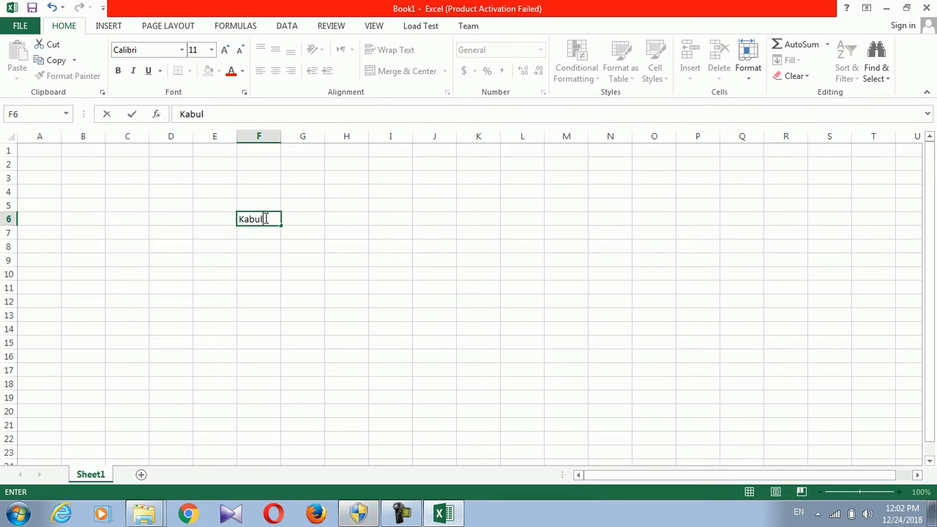
{"action": "key", "text": "Tab"}
Type Aghanistan into cell G6
{"action": "type", "text": "AFh"}
{"action": "key", "text": "BackSpace"}
{"action": "type", "text": "gha"}
{"action": "key", "text": "BackSpace"}
{"action": "type", "text": "anistahn"}
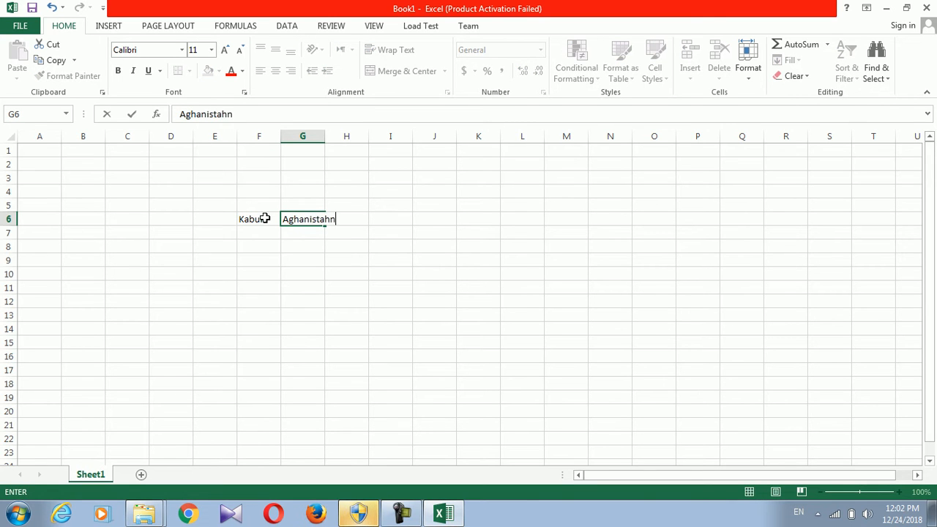
{"action": "key", "text": "BackSpace"}
{"action": "type", "text": "n"}
List concatenate, sqrt, char and code down cells I6:I9
{"action": "left_click", "coordinate": [404, 217]}
{"action": "type", "text": "c"}
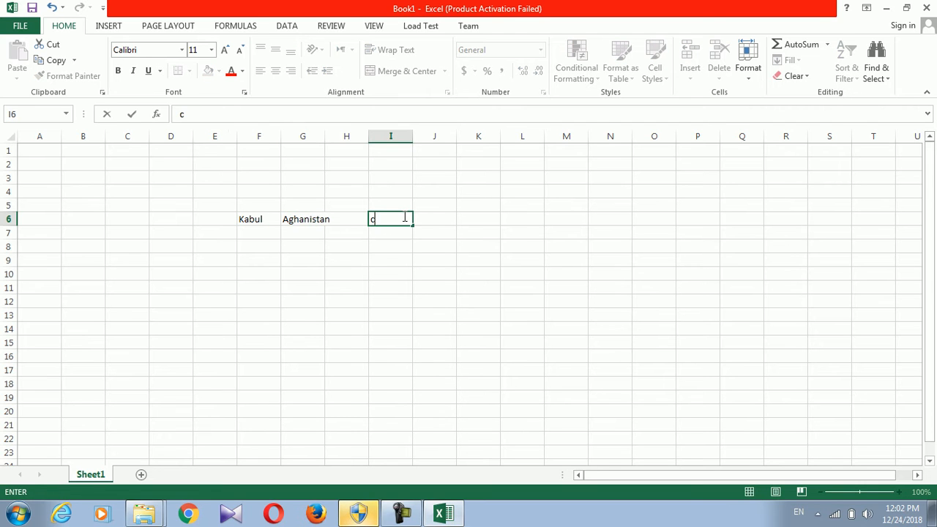
{"action": "type", "text": "o"}
{"action": "key", "text": "BackSpace"}
{"action": "type", "text": "oncatenate"}
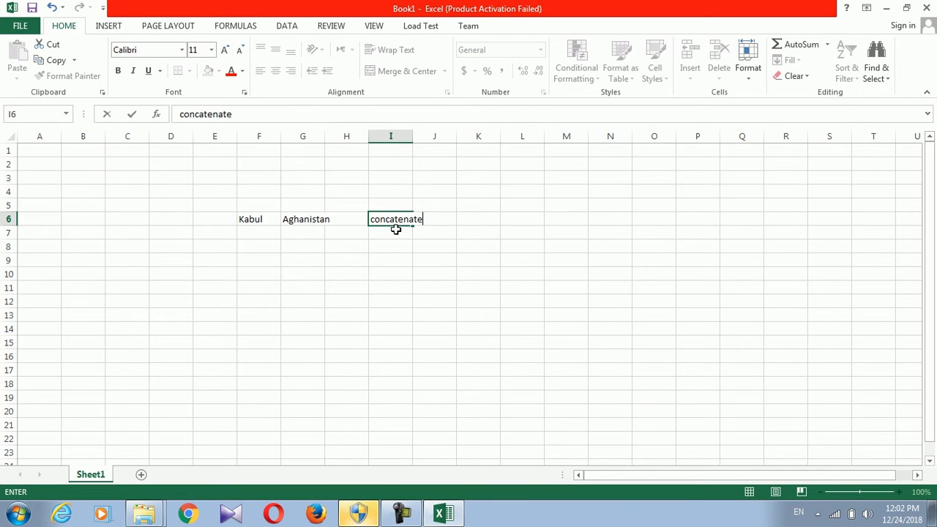
{"action": "left_click", "coordinate": [395, 230]}
{"action": "type", "text": "stq"}
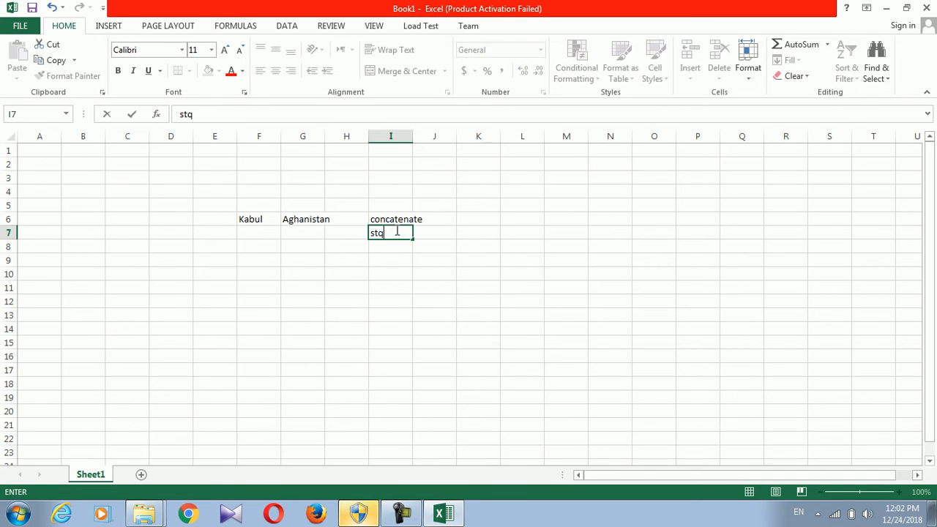
{"action": "type", "text": "rt"}
{"action": "key", "text": "Return"}
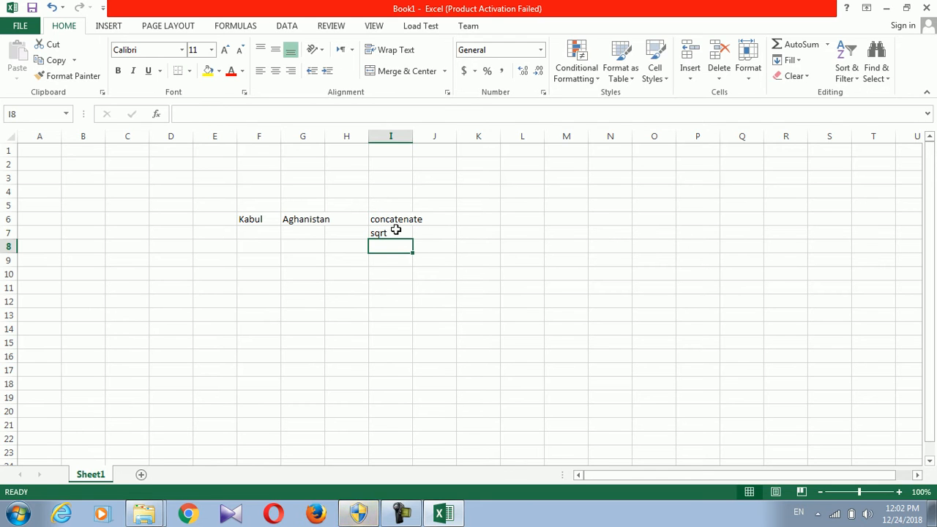
{"action": "type", "text": "char"}
{"action": "key", "text": "Return"}
{"action": "type", "text": "code"}
{"action": "key", "text": "Return"}
Add log, log10 and roundown in cells I10:I12
{"action": "type", "text": "l"}
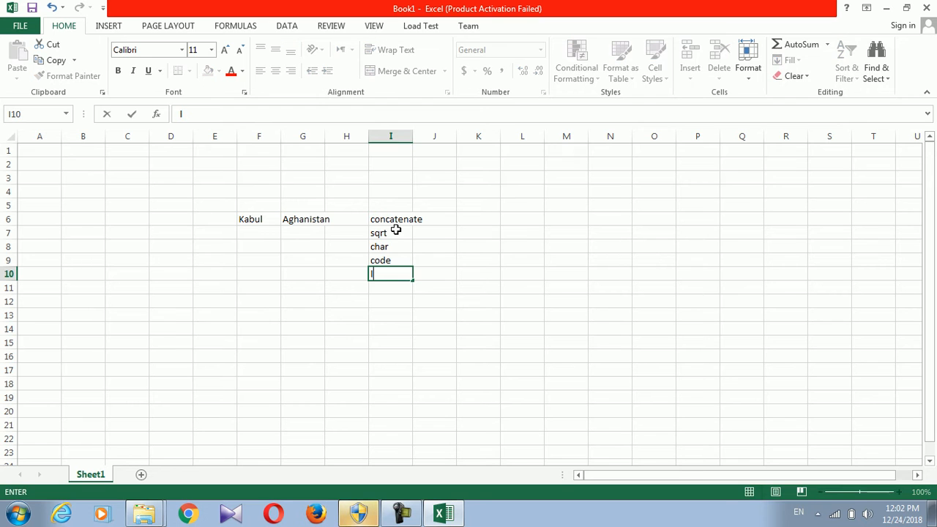
{"action": "type", "text": "go"}
{"action": "key", "text": "BackSpace"}
{"action": "key", "text": "BackSpace"}
{"action": "type", "text": "og"}
{"action": "key", "text": "Return"}
{"action": "type", "text": "log"}
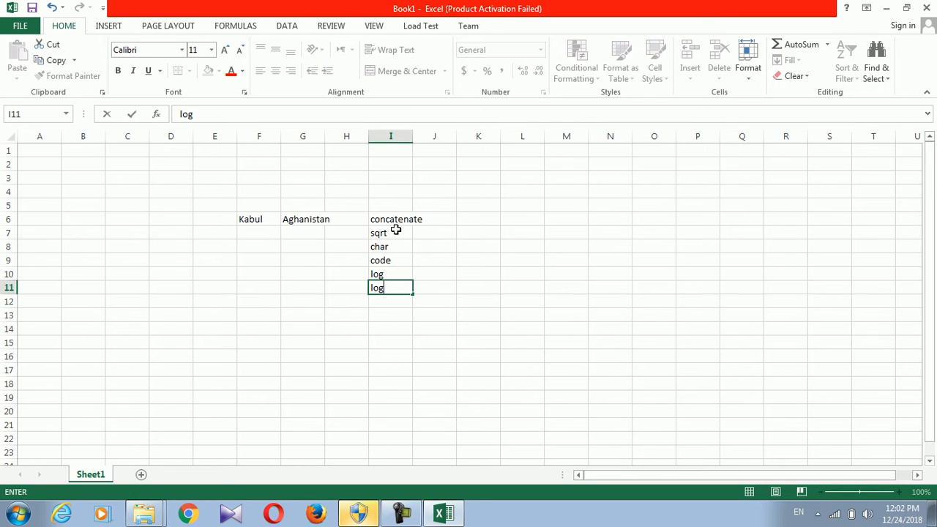
{"action": "type", "text": "10"}
{"action": "key", "text": "Return"}
{"action": "type", "text": "row"}
{"action": "key", "text": "BackSpace"}
{"action": "type", "text": "undw"}
{"action": "key", "text": "BackSpace"}
{"action": "type", "text": "d"}
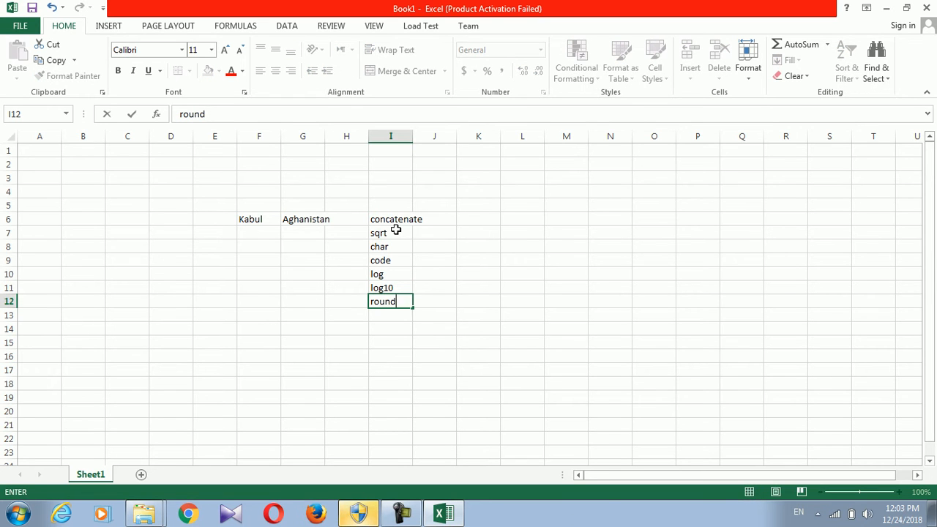
{"action": "type", "text": "oown"}
{"action": "key", "text": "Return"}
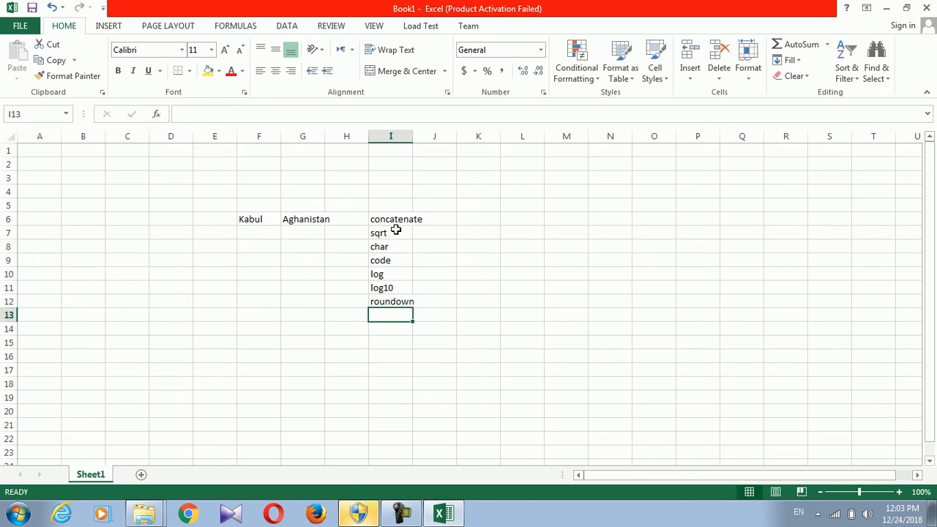
Add roundup in I13 and type power into I14
{"action": "type", "text": "roud"}
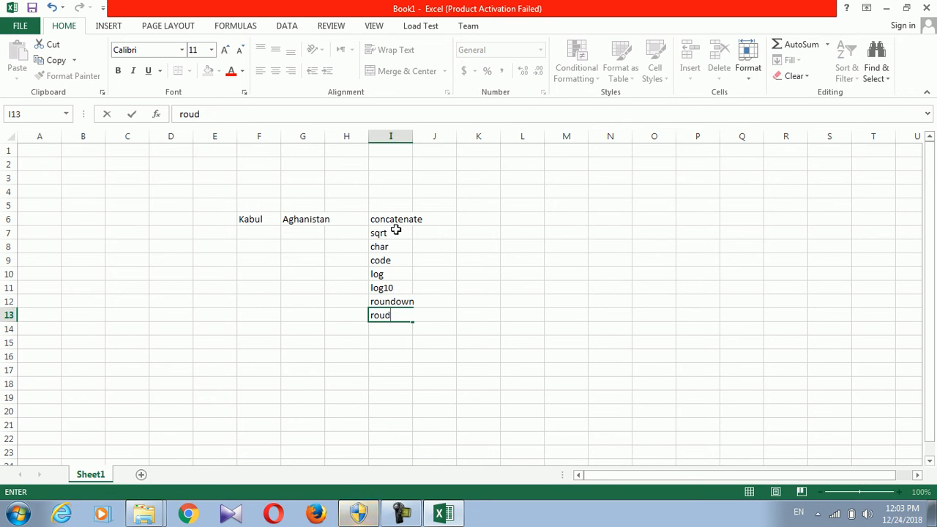
{"action": "key", "text": "BackSpace"}
{"action": "key", "text": "BackSpace"}
{"action": "type", "text": "ndup"}
{"action": "key", "text": "Return"}
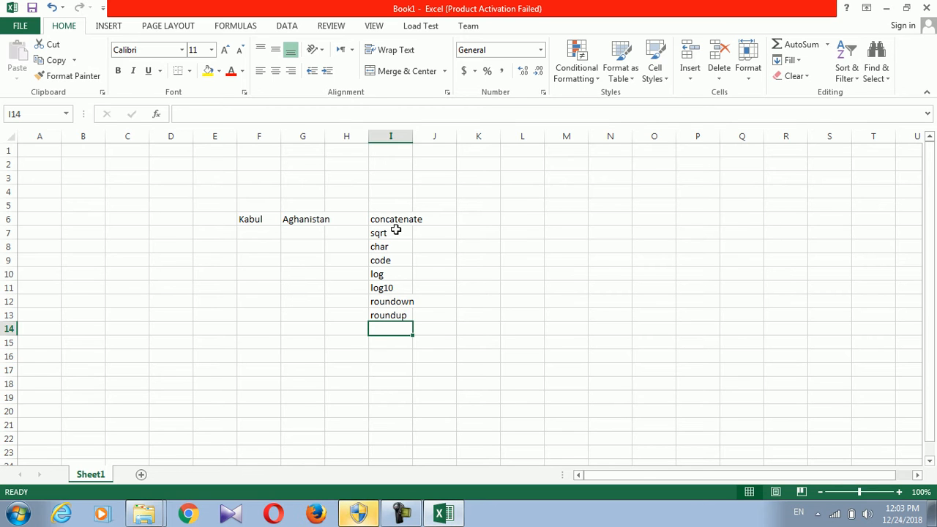
{"action": "type", "text": "power"}
Commit power in I14 and widen column I to fit the function names
{"action": "left_click", "coordinate": [207, 274]}
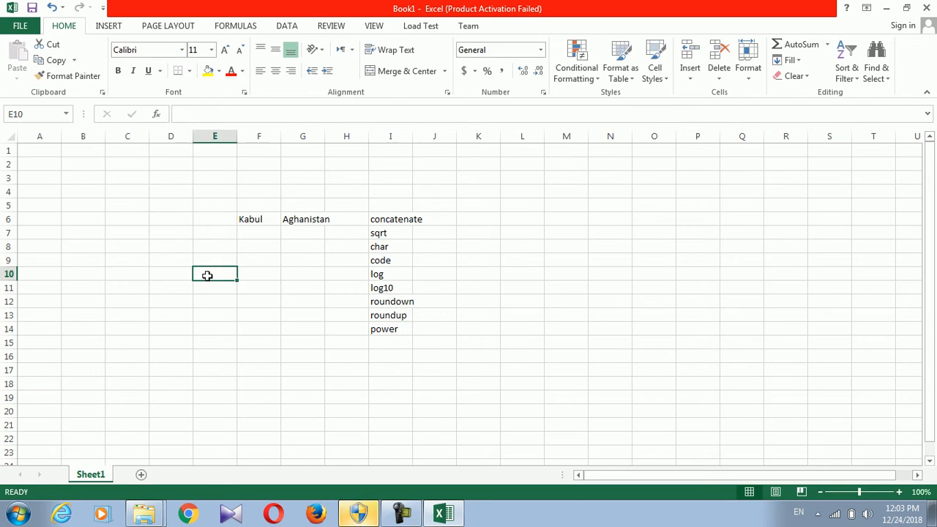
{"action": "left_click", "coordinate": [242, 248]}
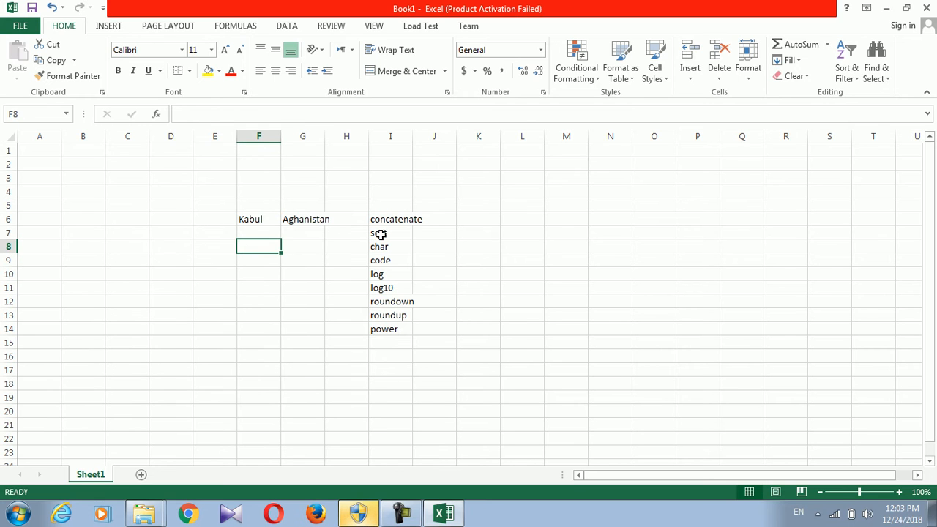
{"action": "left_click_drag", "start_coordinate": [412, 140], "coordinate": [501, 144]}
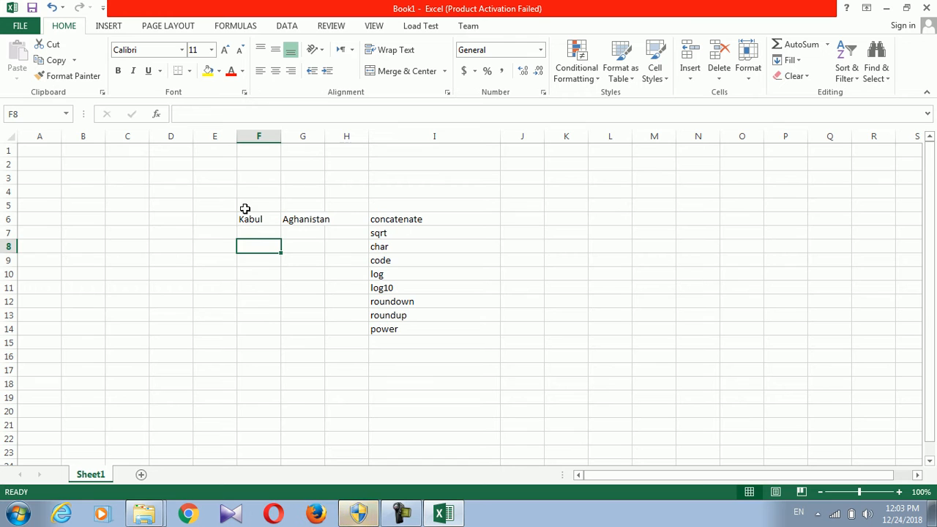
{"action": "left_click", "coordinate": [250, 230]}
{"action": "left_click", "coordinate": [391, 218]}
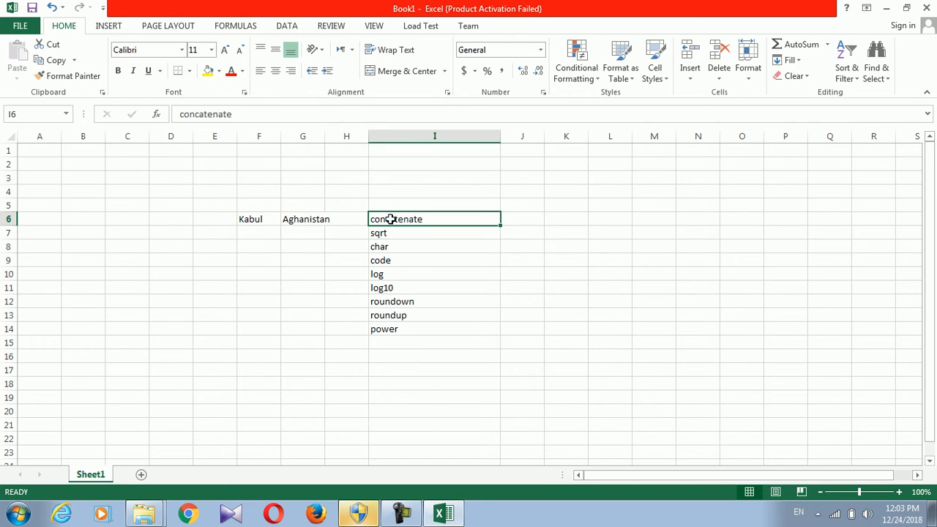
{"action": "left_click", "coordinate": [389, 341]}
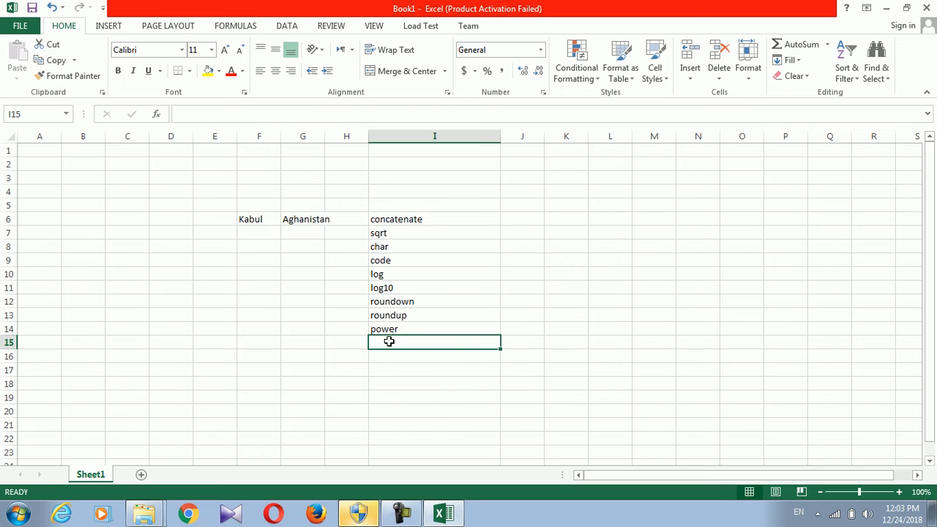
Enter length in cell I5 above the function list
{"action": "left_click", "coordinate": [388, 208]}
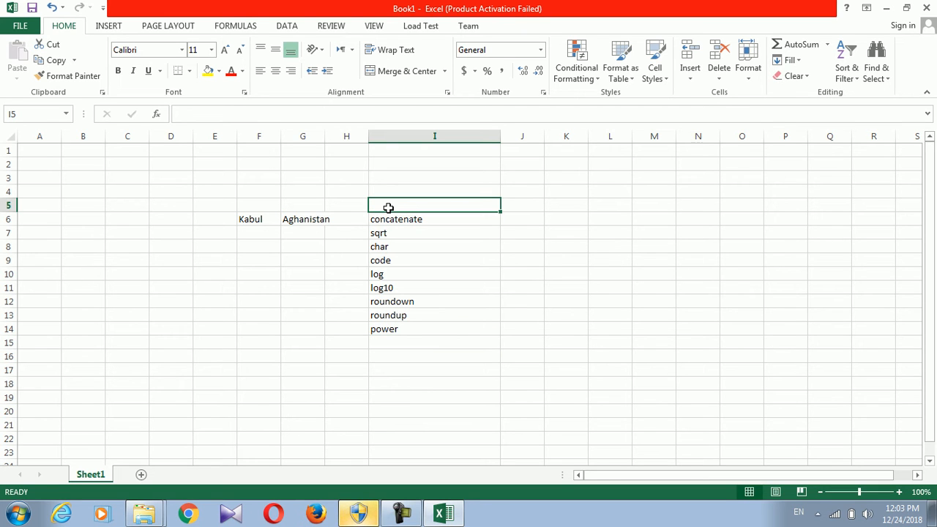
{"action": "type", "text": "el"}
{"action": "type", "text": "length"}
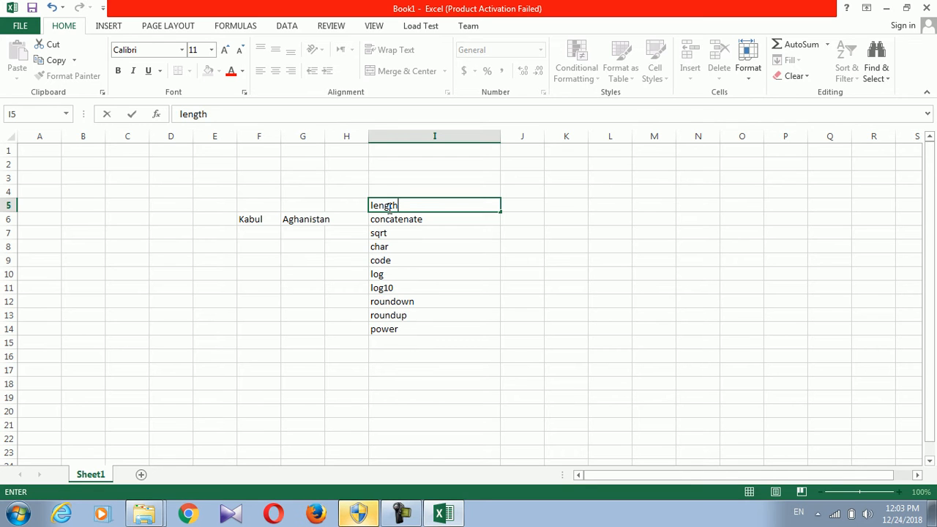
{"action": "left_click", "coordinate": [379, 280]}
{"action": "left_click", "coordinate": [270, 236]}
{"action": "left_click", "coordinate": [254, 219]}
{"action": "left_click", "coordinate": [162, 248]}
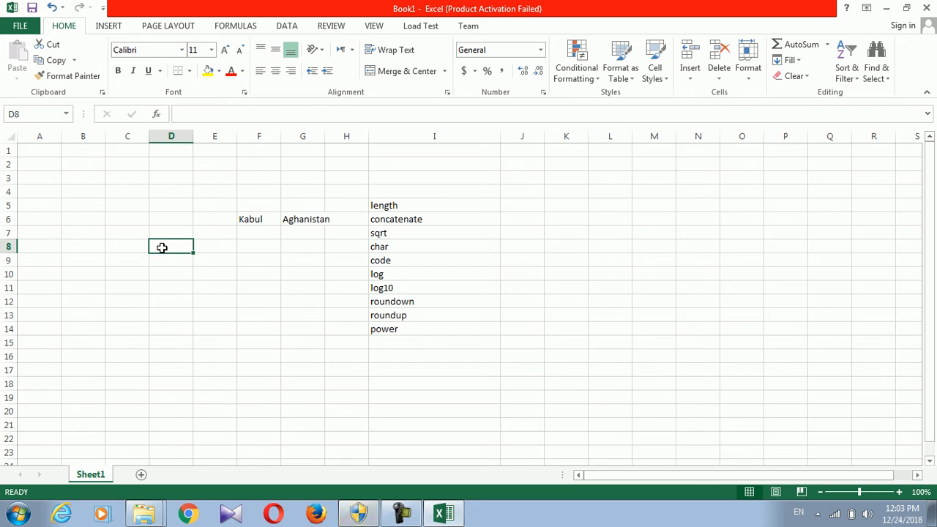
Enter =LEN(F6) in D8, returning 5 for Kabul
{"action": "type", "text": "=le"}
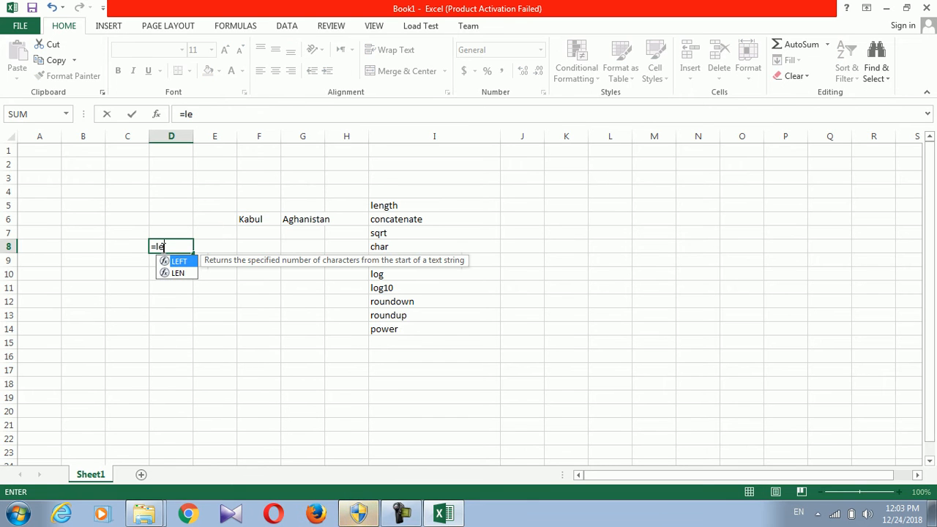
{"action": "type", "text": "ng"}
{"action": "key", "text": "BackSpace"}
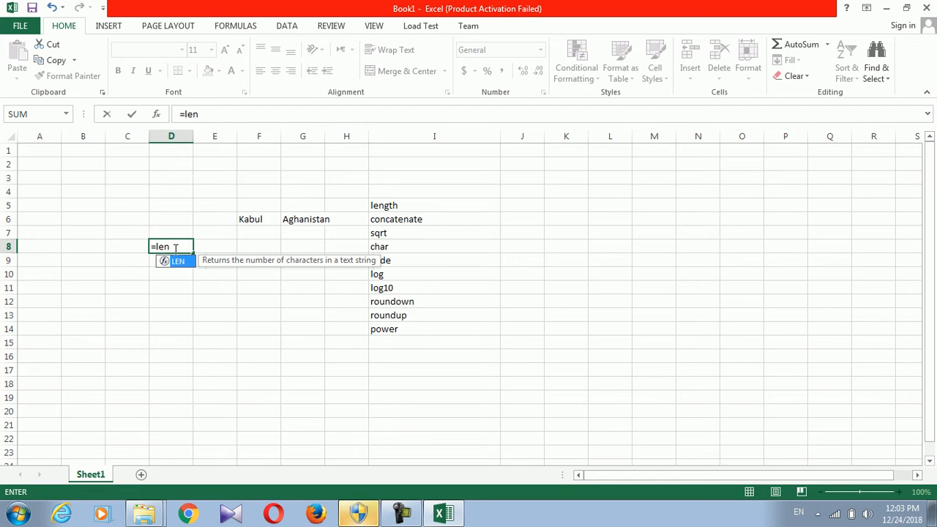
{"action": "type", "text": "("}
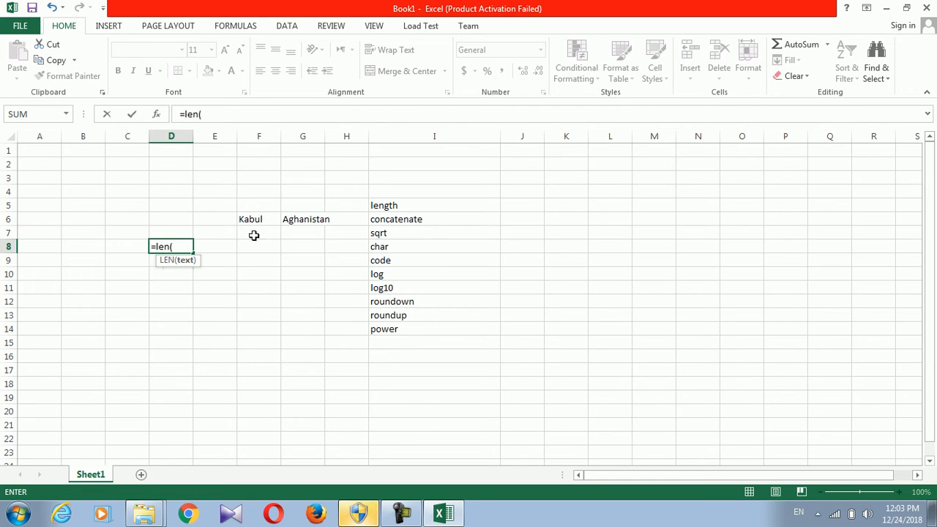
{"action": "left_click", "coordinate": [260, 217]}
{"action": "type", "text": ")"}
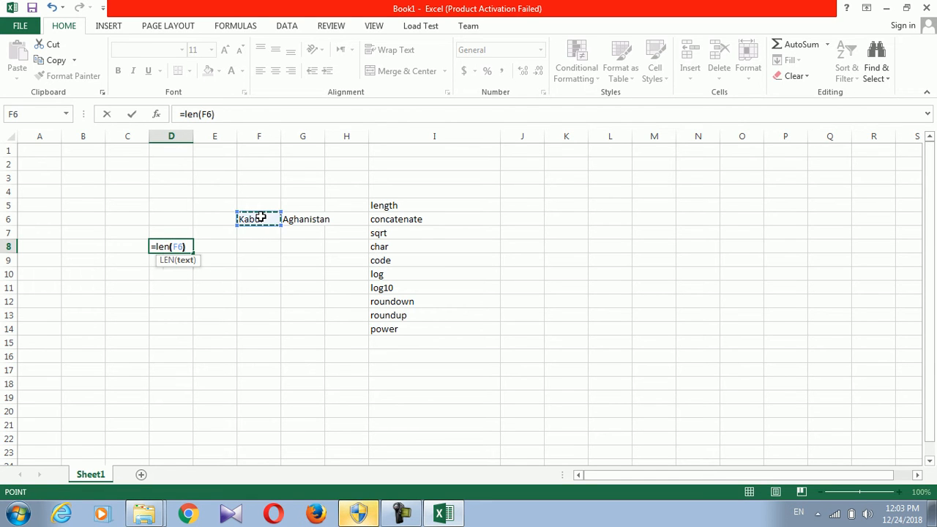
{"action": "key", "text": "Return"}
{"action": "left_click", "coordinate": [175, 242]}
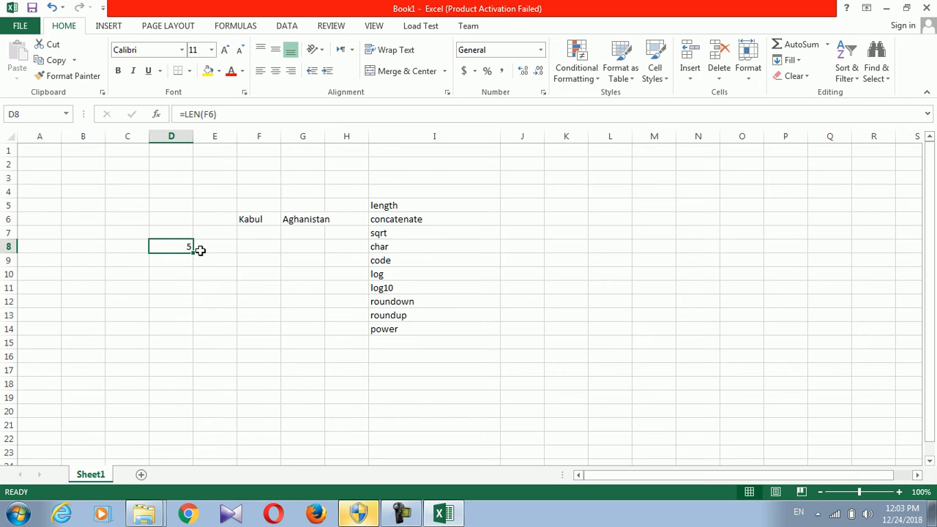
{"action": "left_click", "coordinate": [258, 220]}
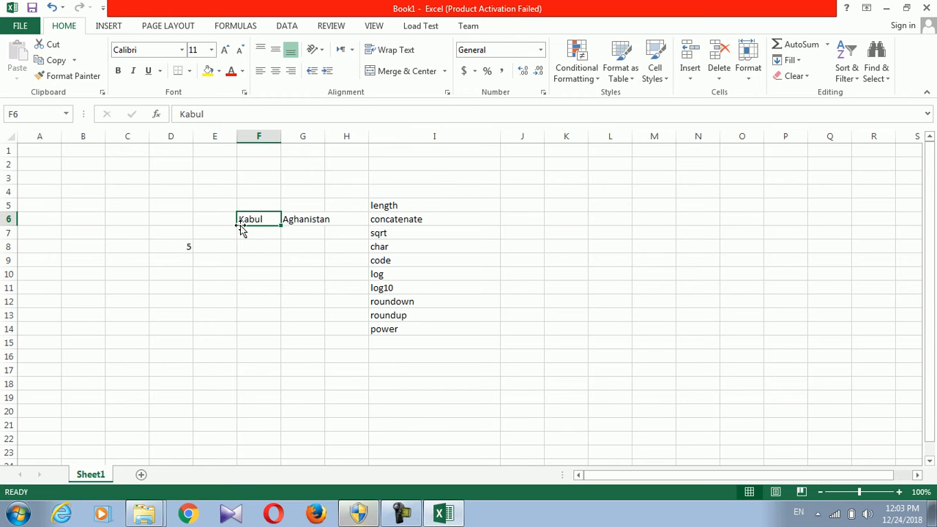
{"action": "left_click", "coordinate": [184, 247]}
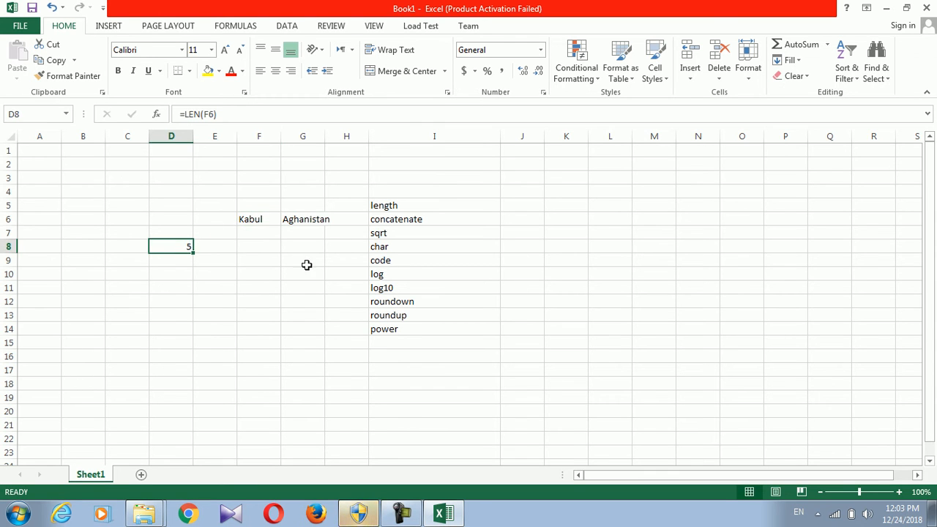
Enter =CONCATENATE(F6,G6) in F7 to produce KabulAghanistan
{"action": "left_click", "coordinate": [371, 219]}
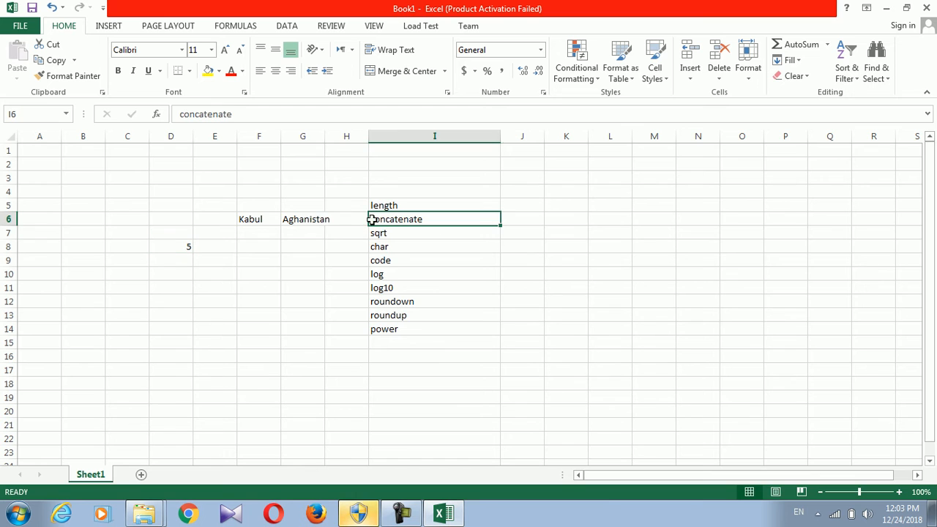
{"action": "left_click", "coordinate": [308, 219]}
{"action": "left_click", "coordinate": [260, 215]}
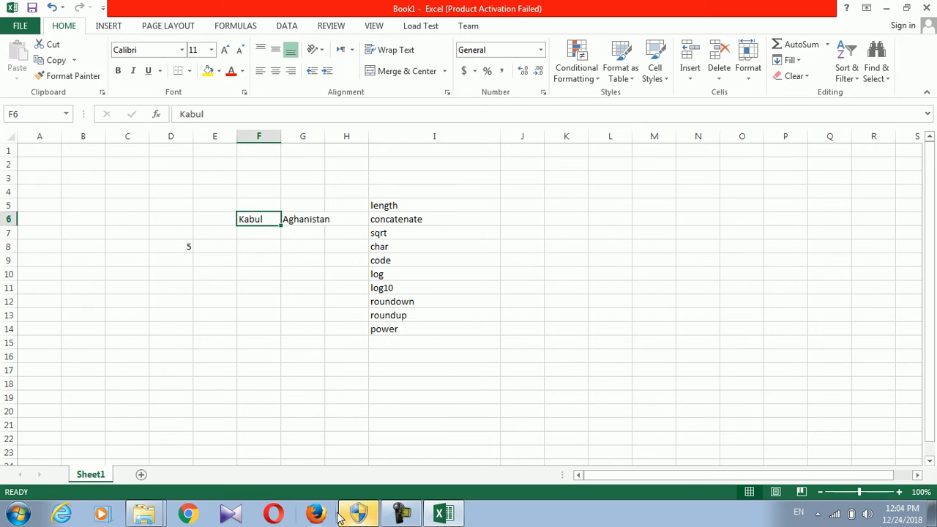
{"action": "left_click", "coordinate": [401, 513]}
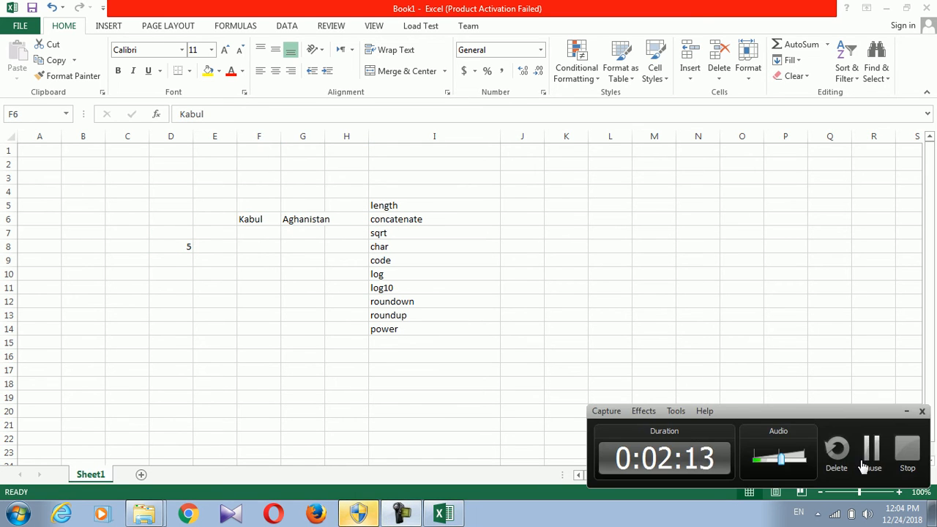
{"action": "left_click", "coordinate": [871, 449]}
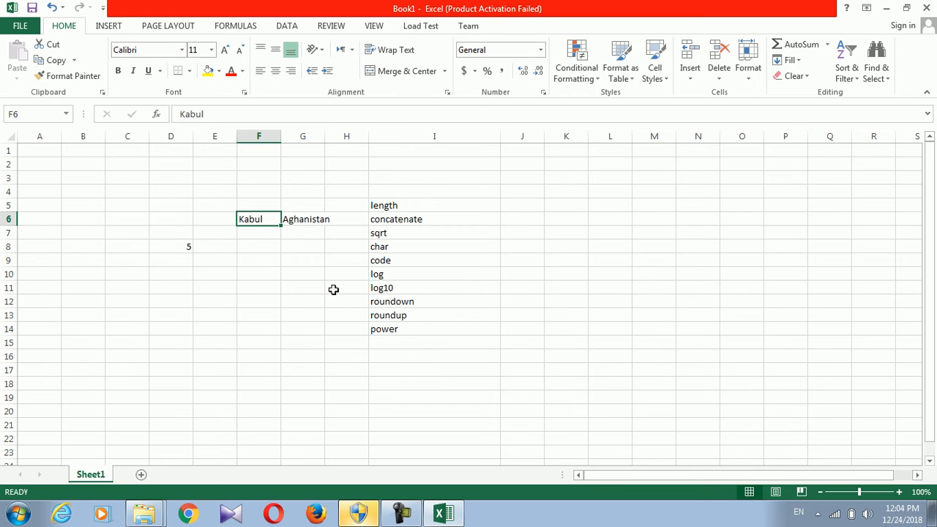
{"action": "left_click", "coordinate": [297, 229]}
{"action": "left_click", "coordinate": [249, 235]}
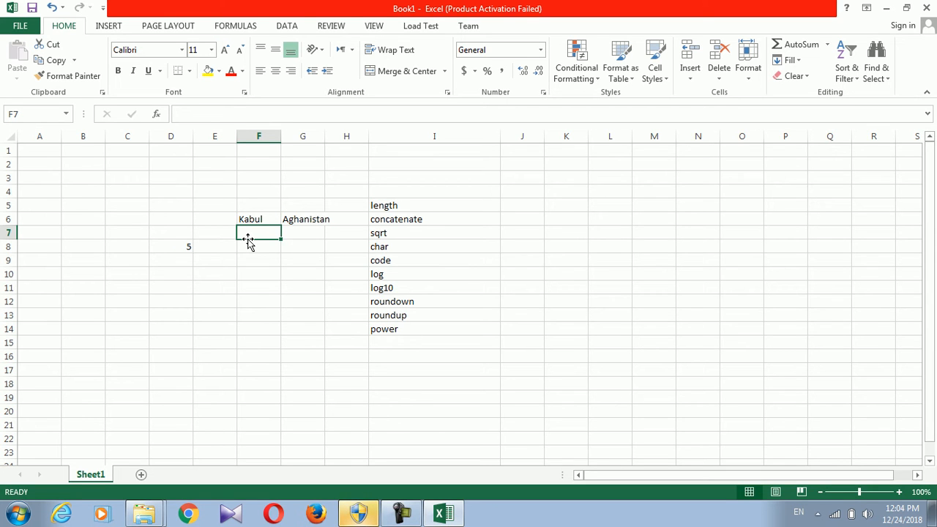
{"action": "type", "text": "=con"}
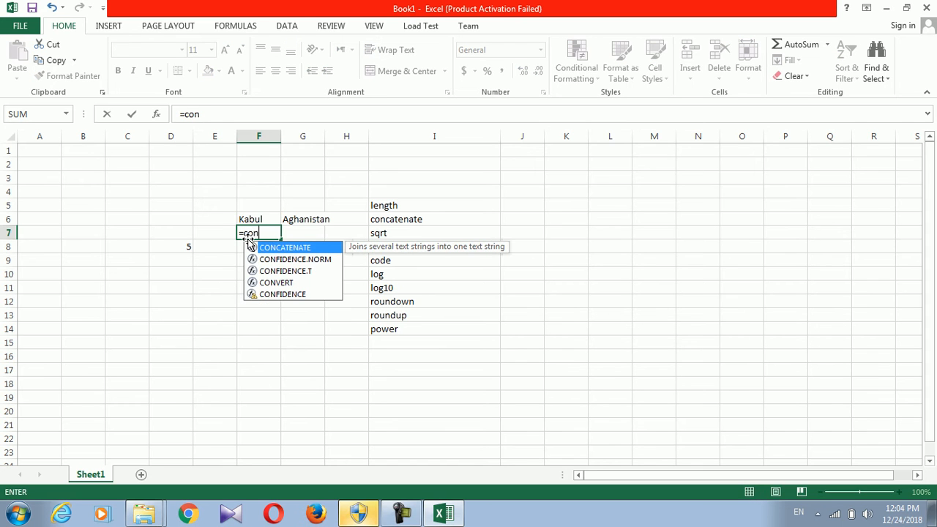
{"action": "type", "text": "cat"}
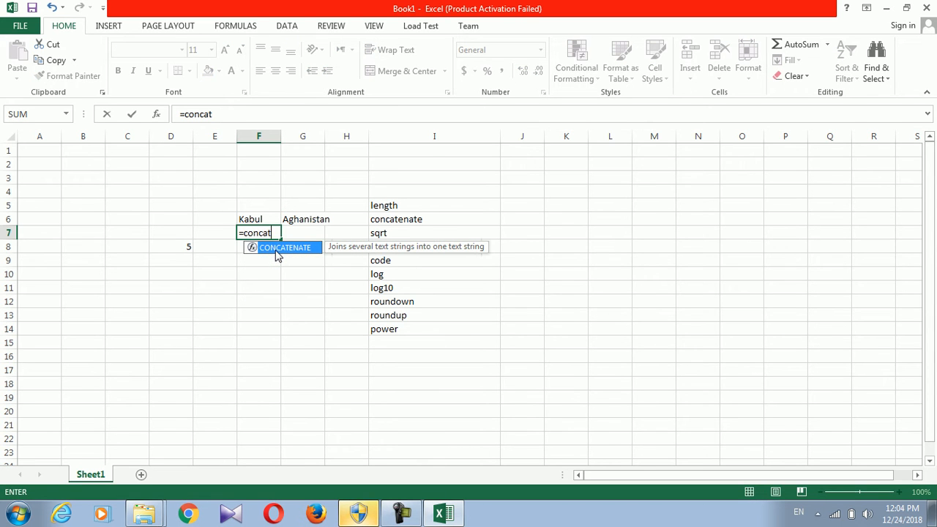
{"action": "type", "text": "enate("}
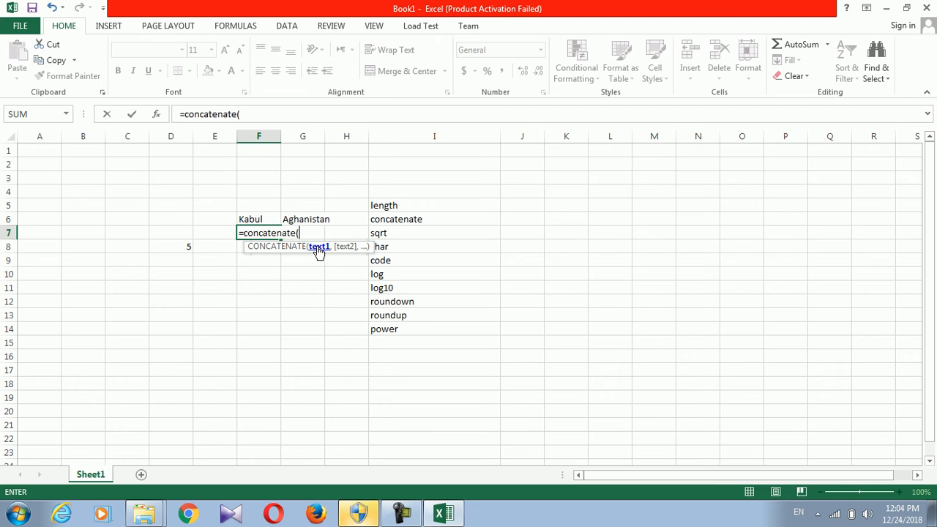
{"action": "left_click", "coordinate": [245, 218]}
{"action": "type", "text": ","}
{"action": "left_click", "coordinate": [322, 219]}
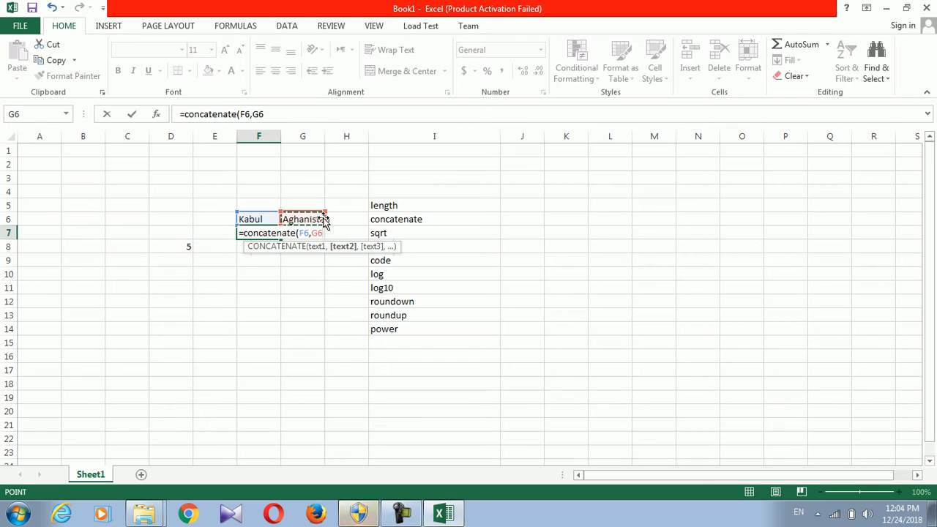
{"action": "key", "text": "Return"}
Widen column F so KabulAghanistan fits in F7
{"action": "left_click_drag", "start_coordinate": [280, 137], "coordinate": [359, 149]}
{"action": "left_click", "coordinate": [285, 232]}
{"action": "left_click", "coordinate": [253, 343]}
{"action": "left_click", "coordinate": [249, 369]}
{"action": "left_click", "coordinate": [155, 366]}
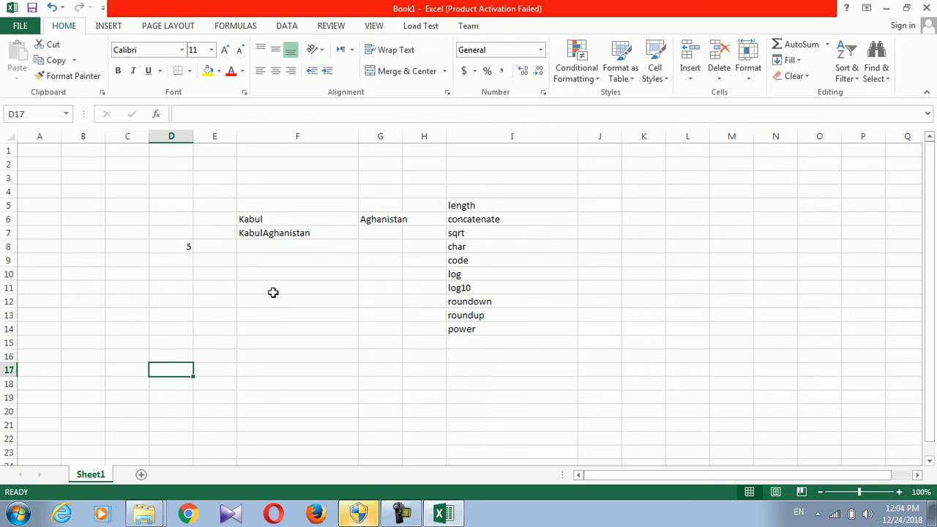
Type a first name in F9 and a last name in G9
{"action": "left_click", "coordinate": [271, 261]}
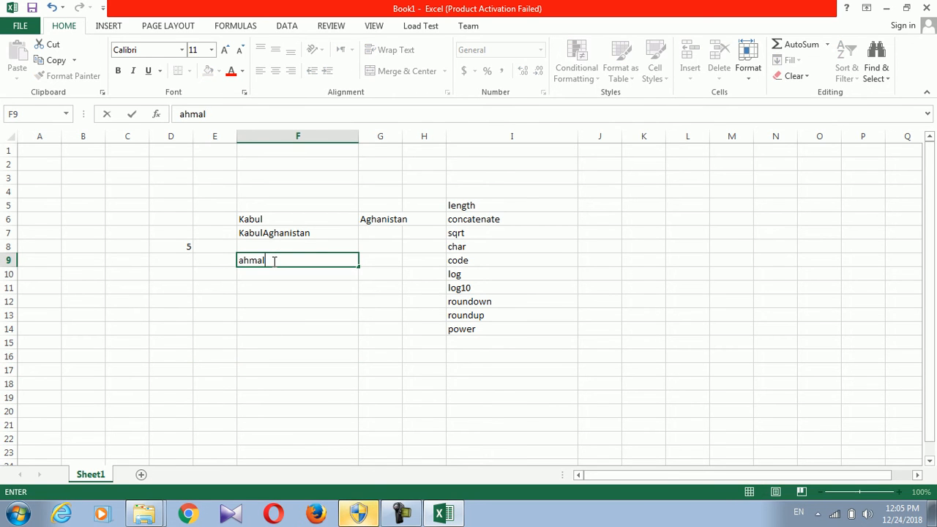
{"action": "key", "text": "Tab"}
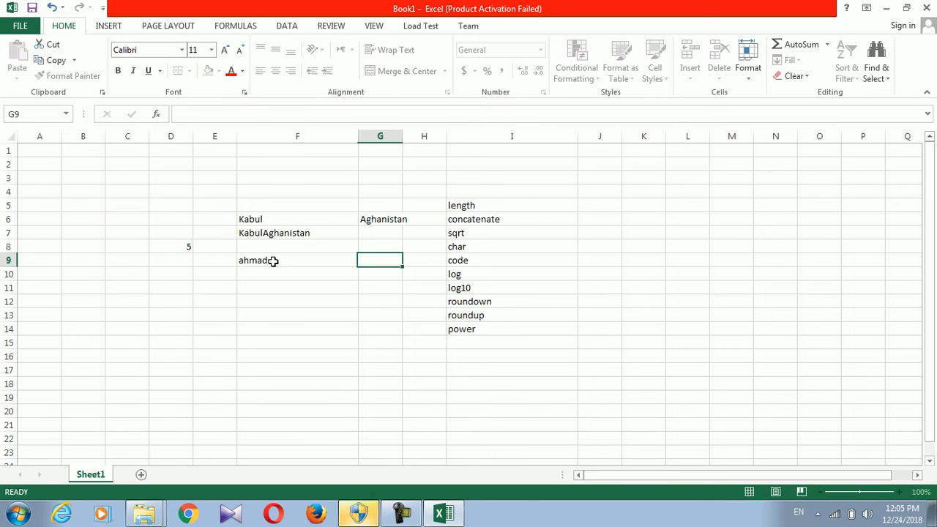
{"action": "left_click", "coordinate": [264, 281]}
{"action": "left_click", "coordinate": [350, 258]}
{"action": "left_click", "coordinate": [363, 260]}
Join the names in D14 with =CONCATENATE(F9,G9) and widen column D
{"action": "left_click", "coordinate": [172, 319]}
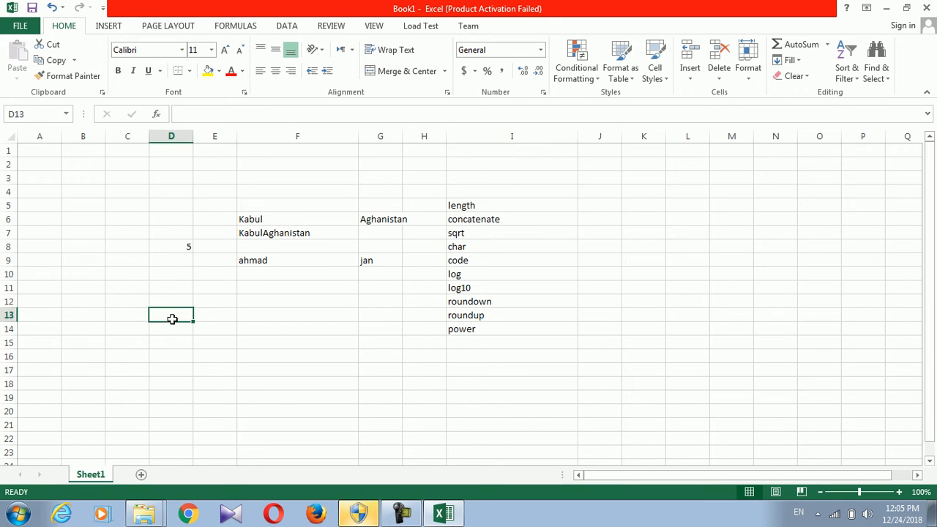
{"action": "left_click", "coordinate": [171, 329]}
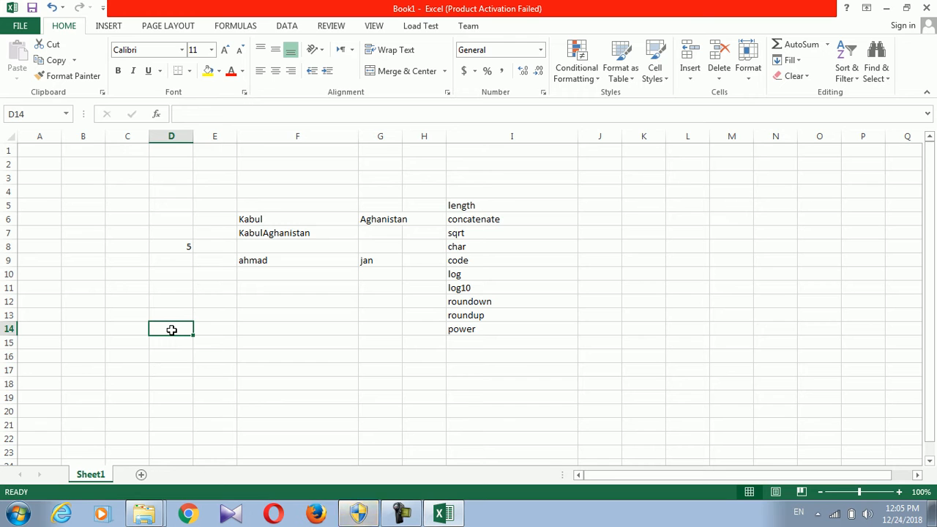
{"action": "type", "text": "="}
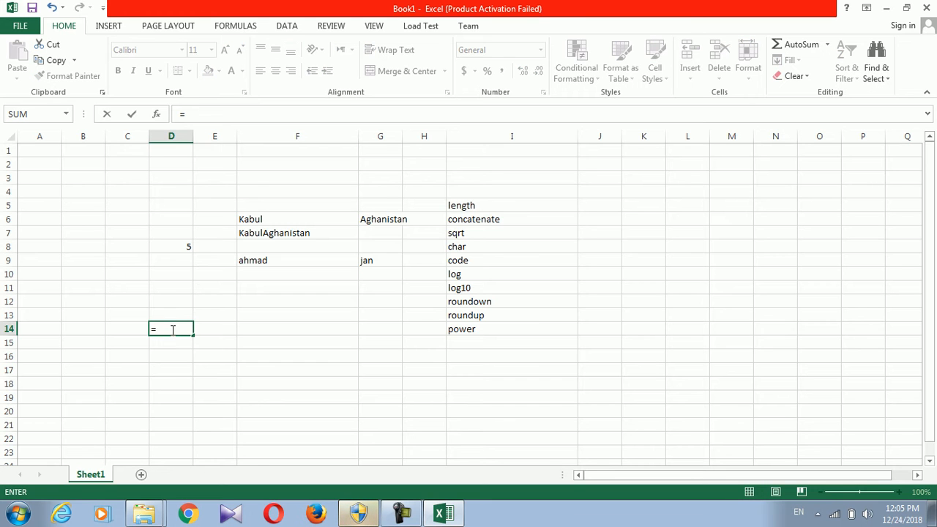
{"action": "type", "text": "conca"}
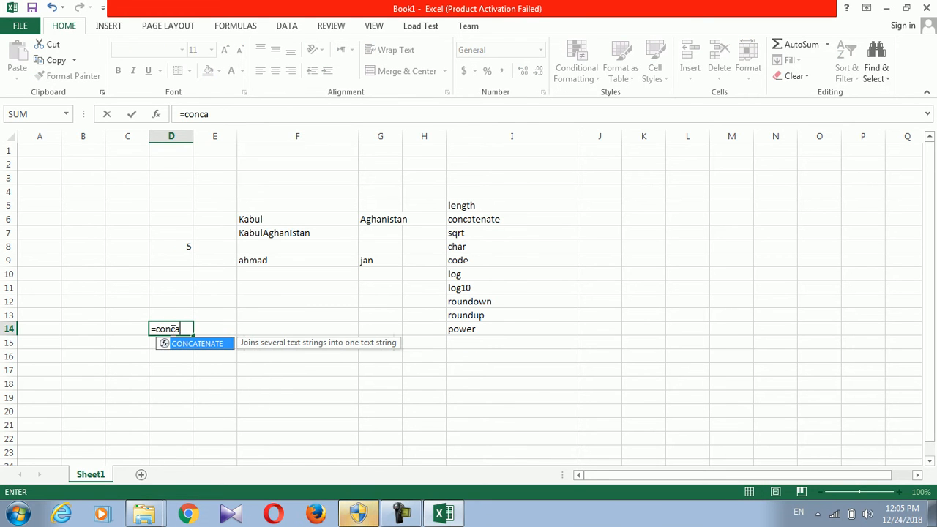
{"action": "type", "text": "tenate("}
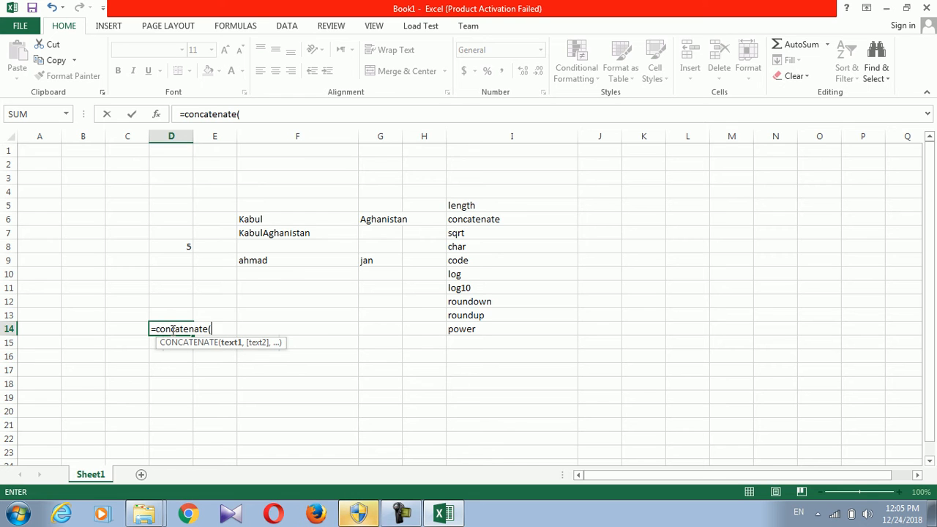
{"action": "left_click", "coordinate": [250, 260]}
{"action": "type", "text": ","}
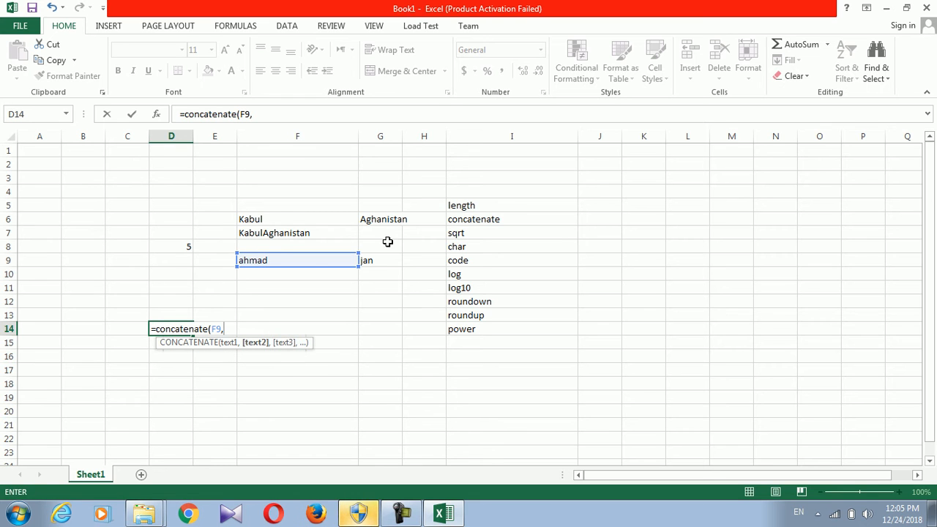
{"action": "left_click", "coordinate": [386, 259]}
{"action": "key", "text": "Return"}
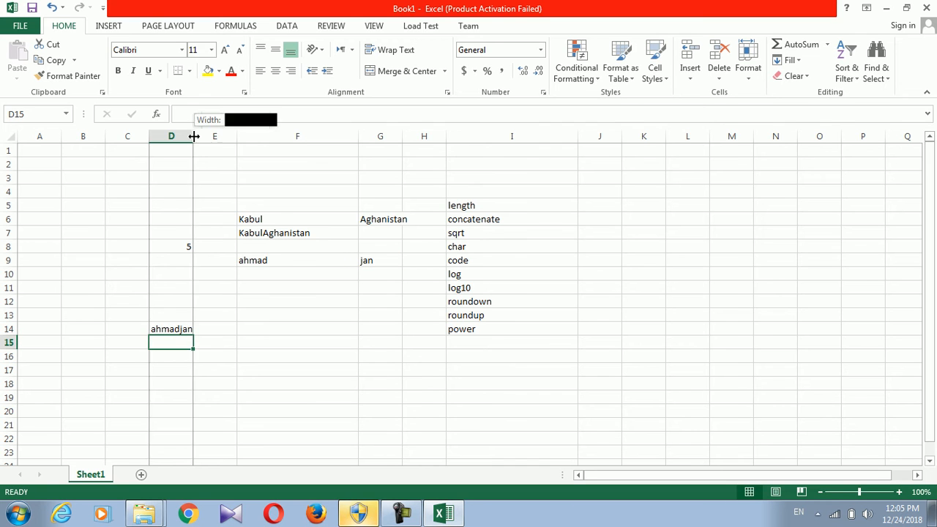
{"action": "left_click_drag", "start_coordinate": [193, 136], "coordinate": [219, 137]}
{"action": "left_click", "coordinate": [178, 329]}
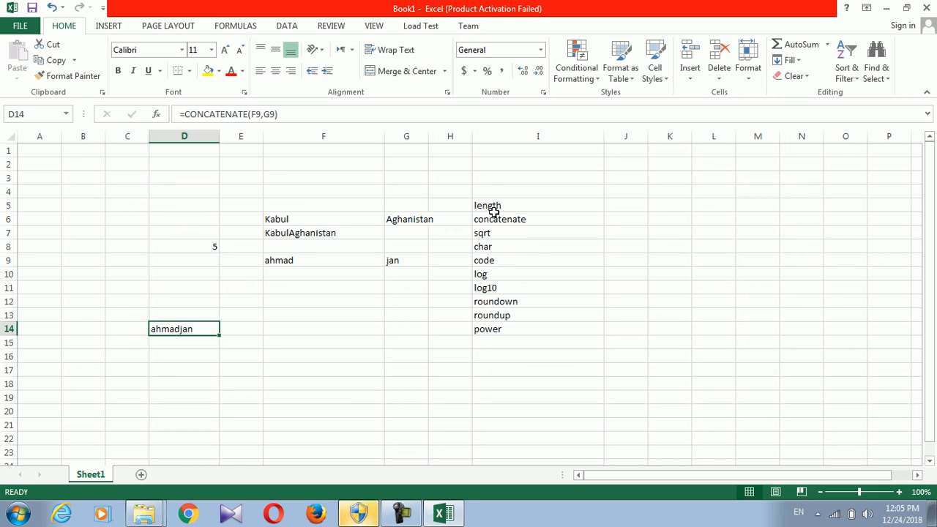
Put 64 in F12 and =SQRT(F12) in F13, giving 8
{"action": "left_click", "coordinate": [481, 233]}
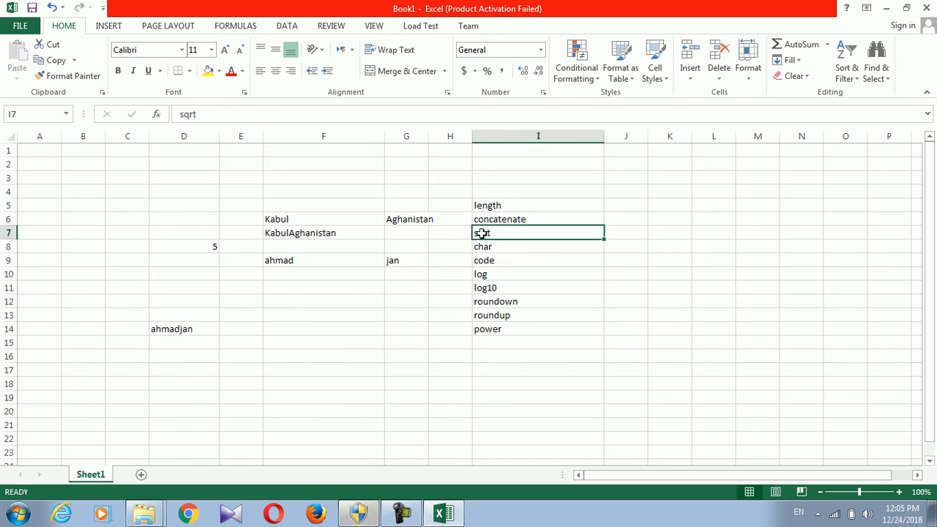
{"action": "left_click", "coordinate": [341, 300]}
{"action": "type", "text": "6"}
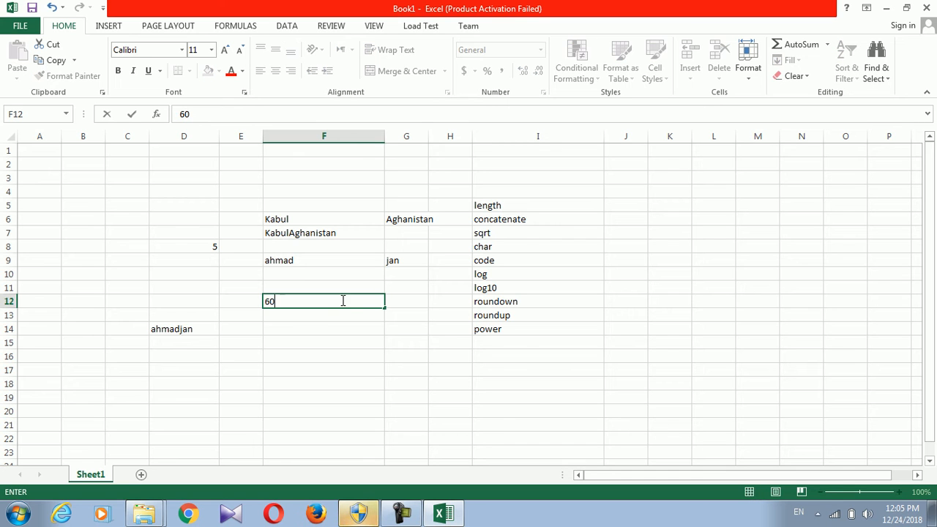
{"action": "type", "text": "4"}
{"action": "key", "text": "Return"}
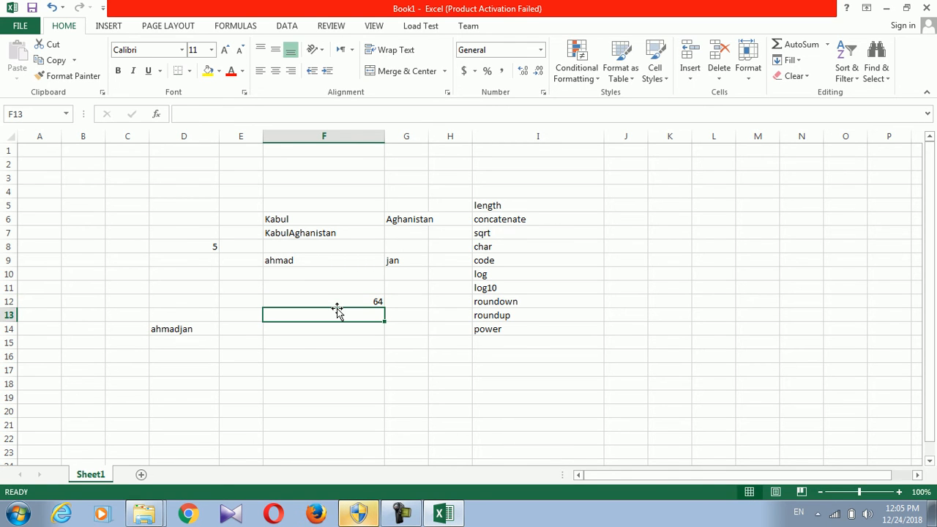
{"action": "type", "text": "=sq"}
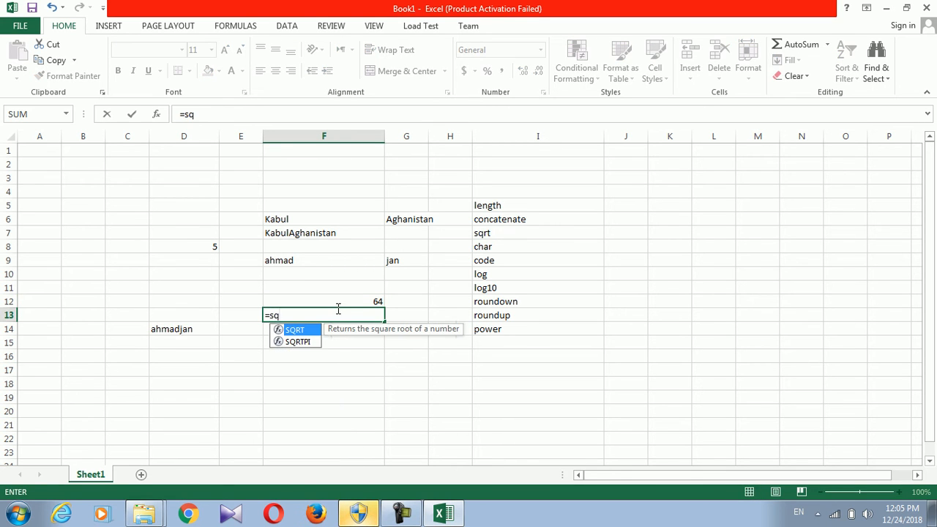
{"action": "type", "text": "rt("}
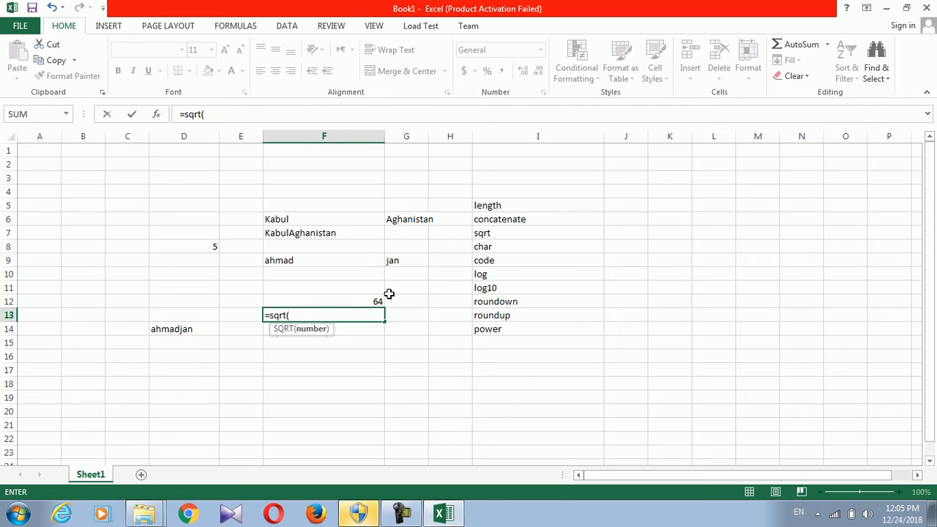
{"action": "left_click", "coordinate": [376, 299]}
{"action": "key", "text": "Return"}
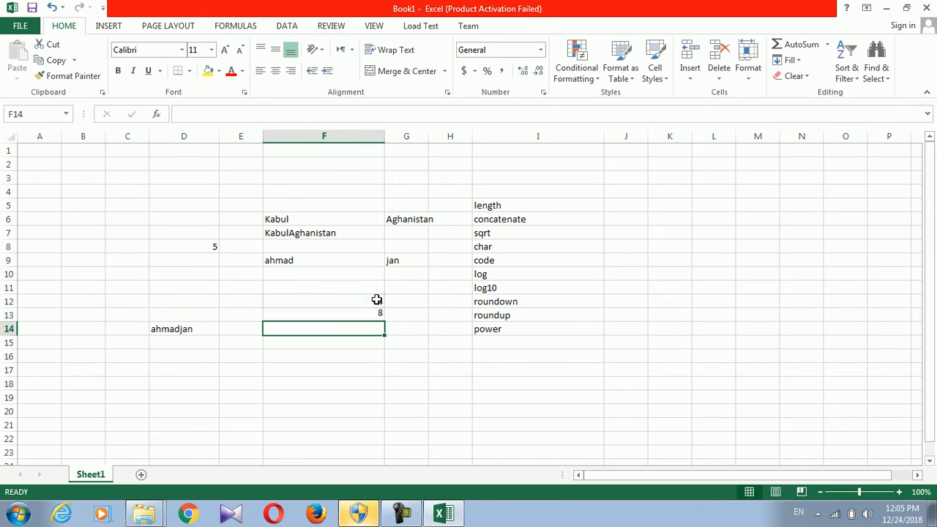
Put 45 in F14 and =SQRT(F14) in F15, giving 6.708203932
{"action": "type", "text": "45"}
{"action": "key", "text": "Return"}
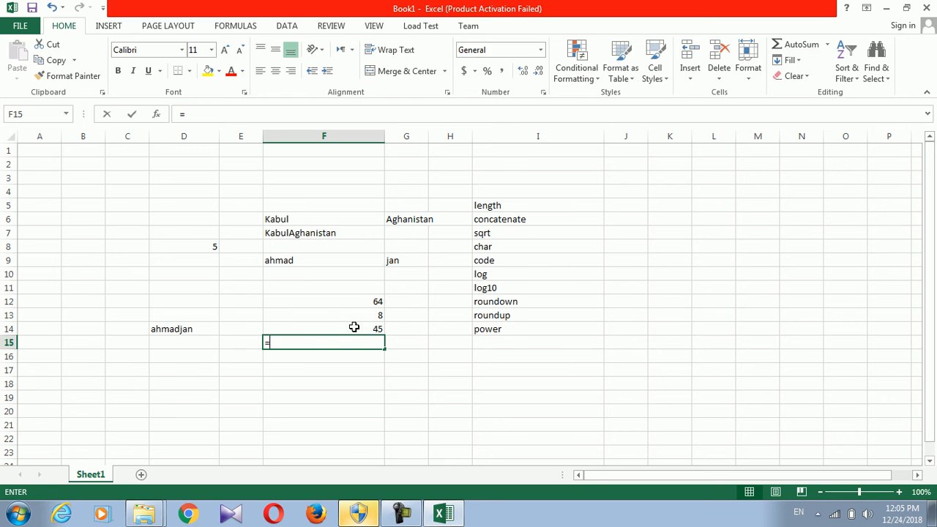
{"action": "type", "text": "=sqrt("}
{"action": "left_click", "coordinate": [379, 326]}
{"action": "type", "text": ")"}
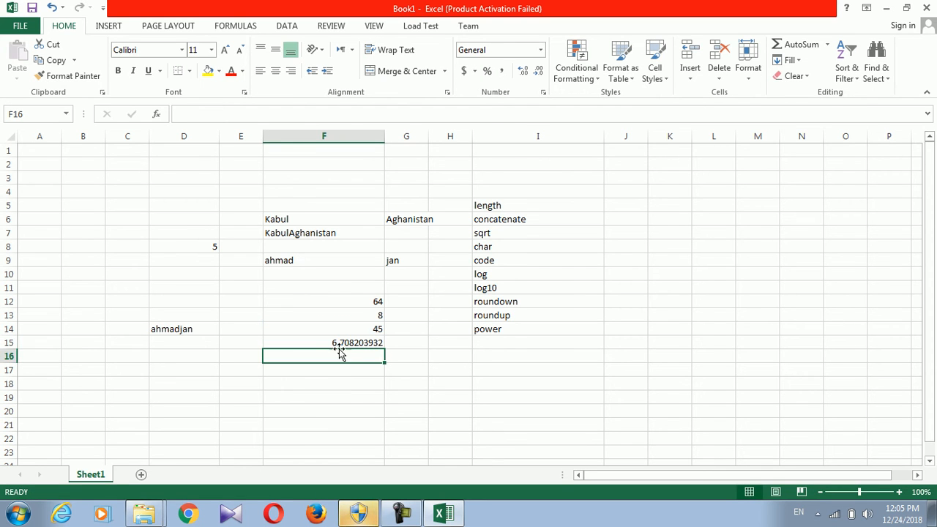
{"action": "left_click", "coordinate": [341, 342]}
Enter 47 in F16 and begin a =sqrt( formula in F17
{"action": "left_click", "coordinate": [342, 359]}
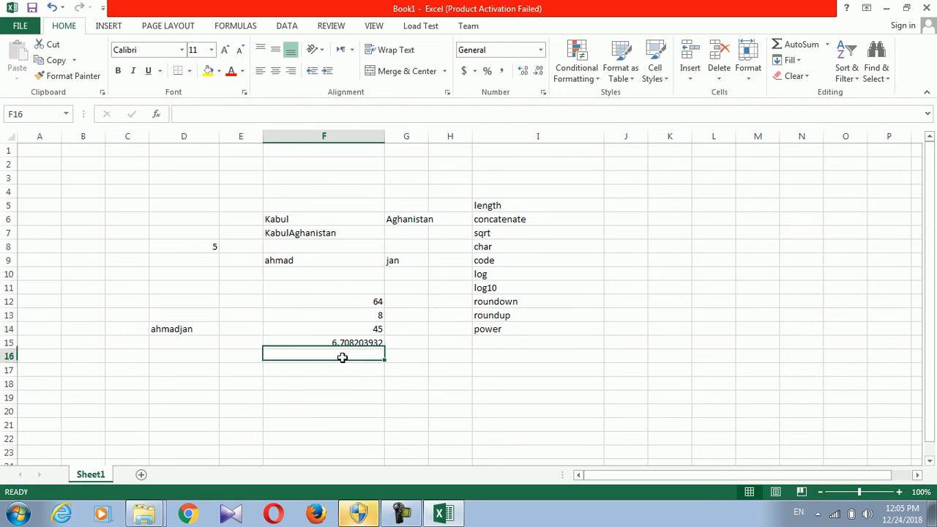
{"action": "type", "text": "47"}
{"action": "key", "text": "Return"}
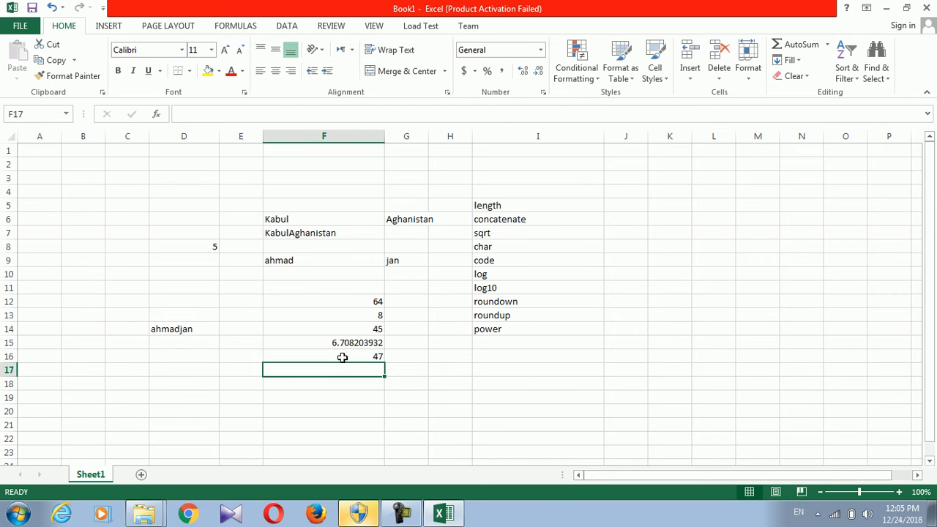
{"action": "type", "text": "=sqrt("}
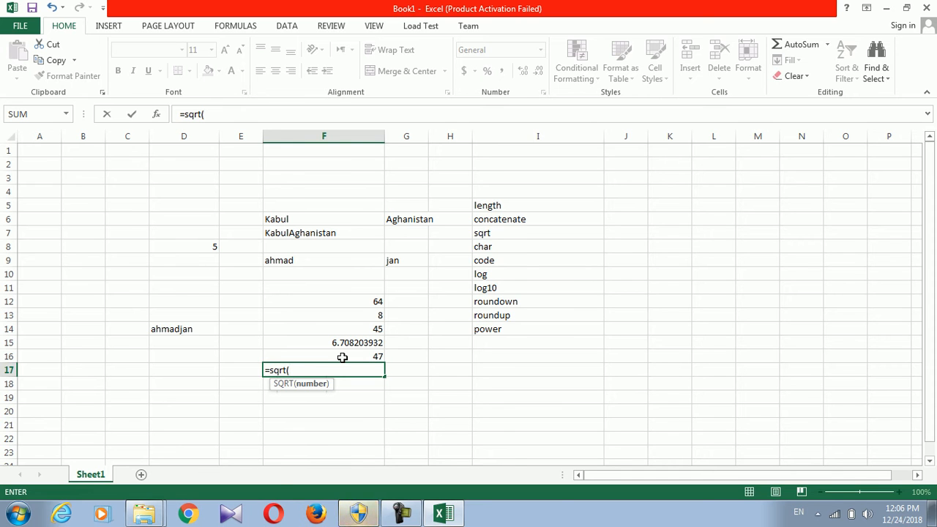
Search the Start menu for paint and launch Microsoft Paint
{"action": "left_click", "coordinate": [18, 514]}
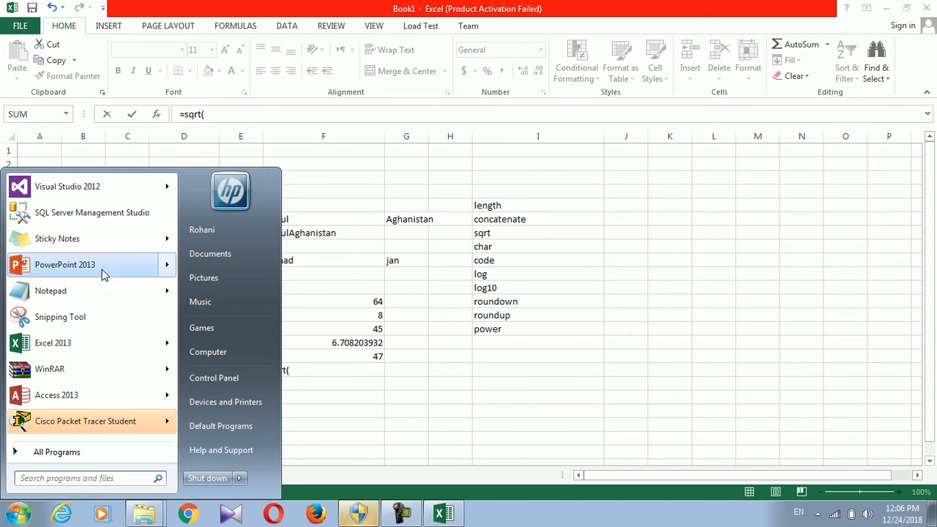
{"action": "type", "text": "pain"}
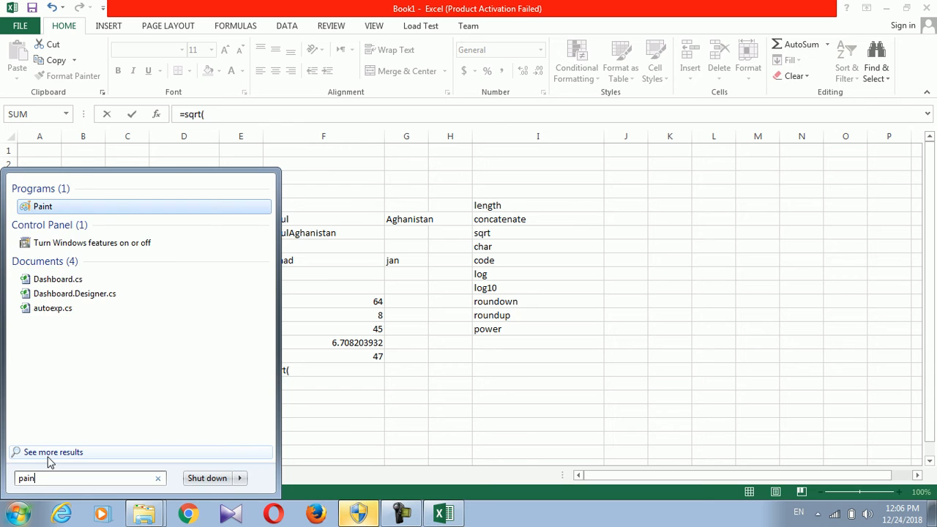
{"action": "left_click", "coordinate": [50, 461]}
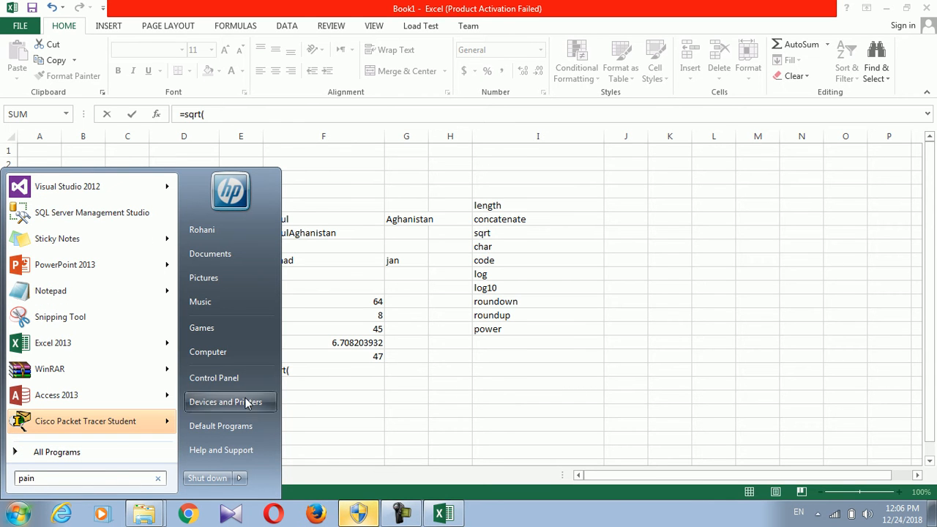
{"action": "left_click", "coordinate": [111, 478]}
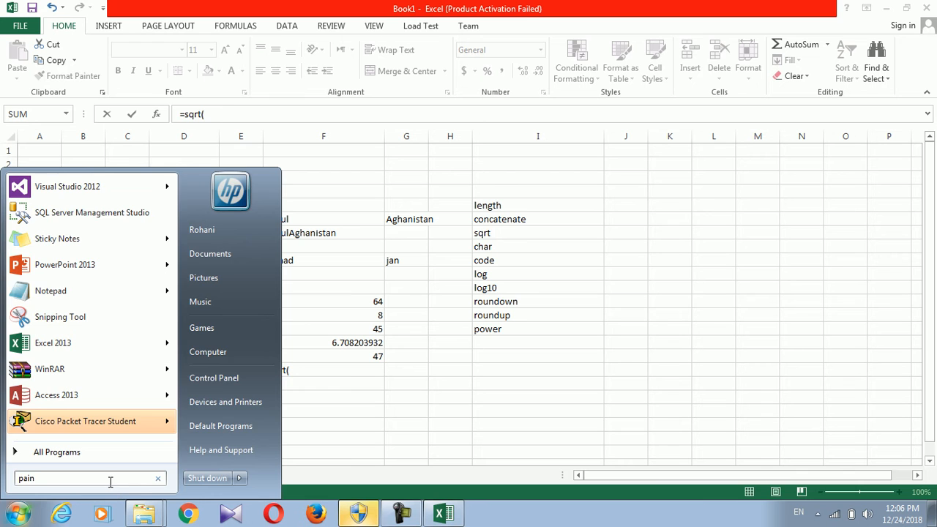
{"action": "type", "text": "t"}
{"action": "key", "text": "Return"}
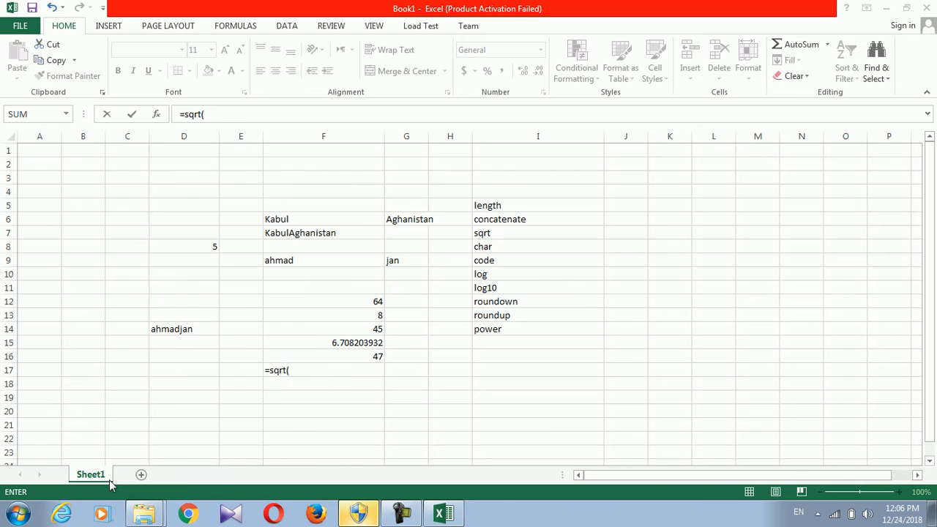
Draw a root sign over 64 with its answer, then close Paint without saving
{"action": "mouse_move", "coordinate": [355, 206]}
{"action": "left_mouse_down"}
{"action": "mouse_move", "coordinate": [253, 189]}
{"action": "mouse_move", "coordinate": [262, 239]}
{"action": "mouse_move", "coordinate": [233, 270]}
{"action": "left_mouse_up"}
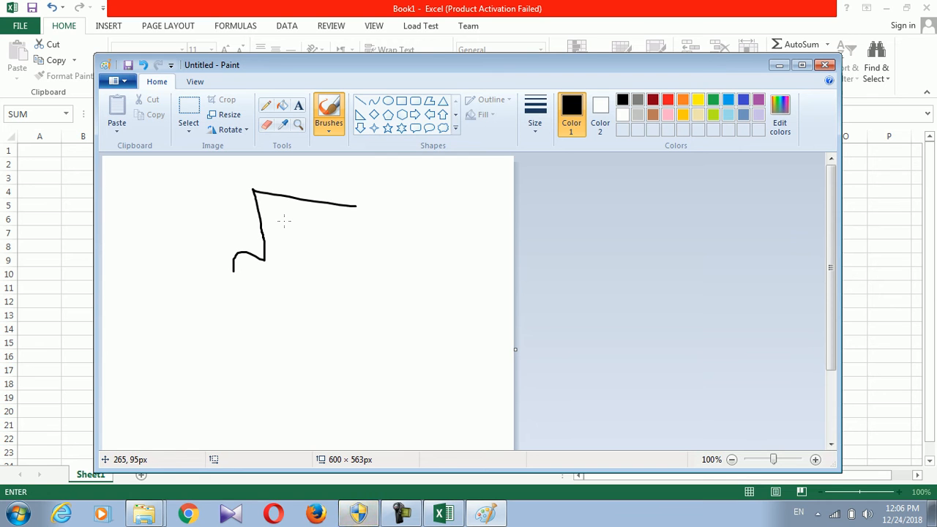
{"action": "mouse_move", "coordinate": [283, 217]}
{"action": "left_mouse_down"}
{"action": "mouse_move", "coordinate": [290, 236]}
{"action": "mouse_move", "coordinate": [284, 228]}
{"action": "mouse_move", "coordinate": [319, 230]}
{"action": "left_mouse_up"}
{"action": "left_click_drag", "start_coordinate": [316, 219], "coordinate": [319, 246]}
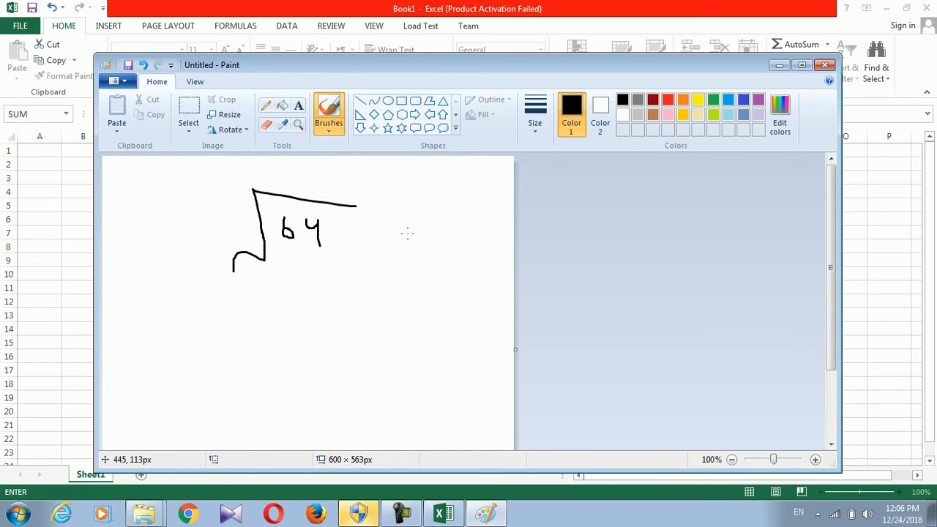
{"action": "mouse_move", "coordinate": [422, 242]}
{"action": "left_mouse_down"}
{"action": "mouse_move", "coordinate": [407, 287]}
{"action": "mouse_move", "coordinate": [430, 268]}
{"action": "mouse_move", "coordinate": [427, 245]}
{"action": "left_mouse_up"}
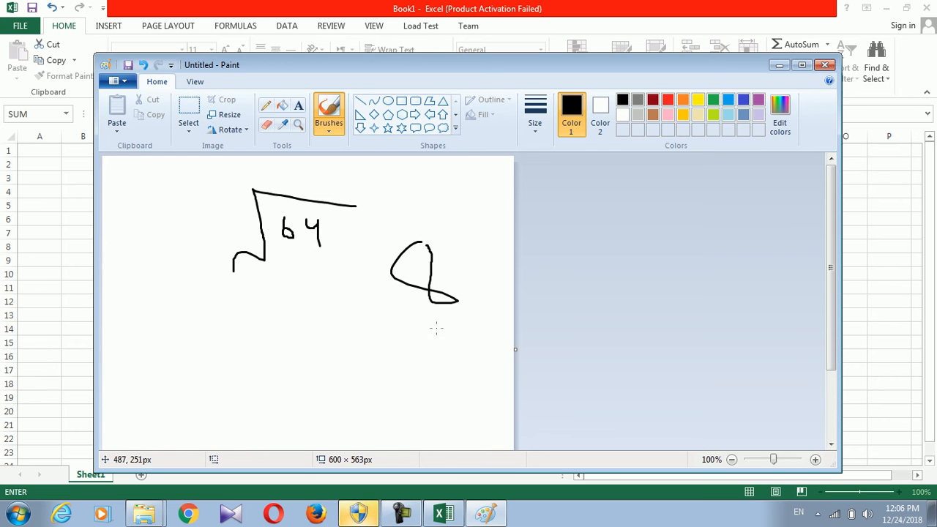
{"action": "left_click", "coordinate": [824, 65]}
{"action": "left_click", "coordinate": [502, 271]}
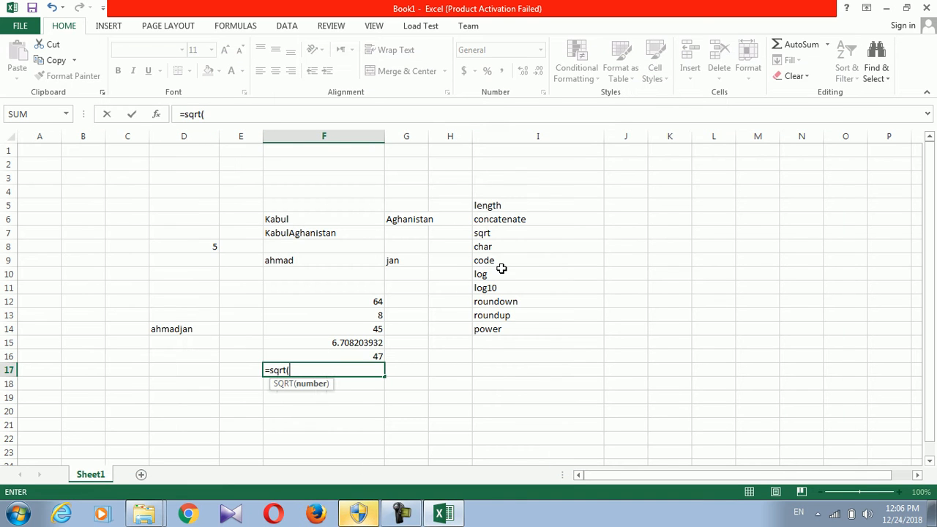
Finish =SQRT(F16) in F17 so it returns 6.8556546, the square root of 47
{"action": "left_click", "coordinate": [362, 356]}
{"action": "type", "text": ")"}
{"action": "key", "text": "Return"}
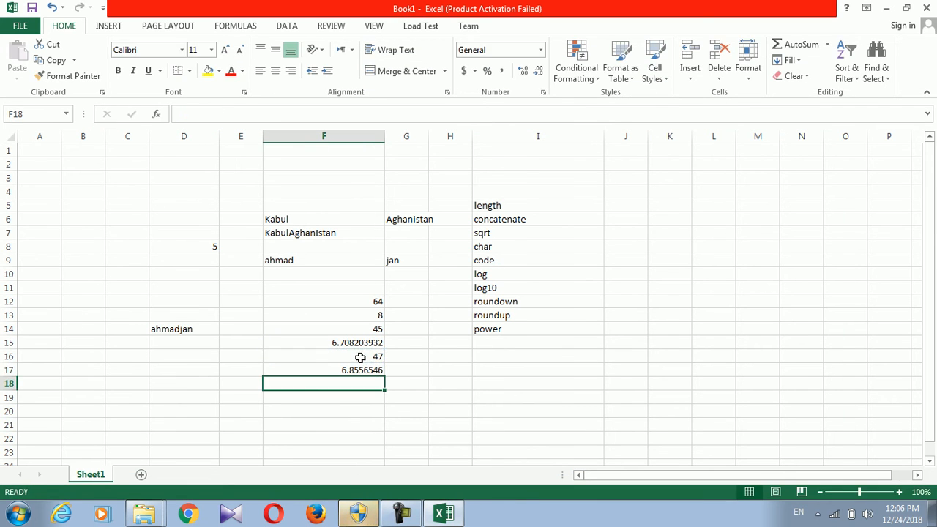
{"action": "left_click", "coordinate": [356, 368]}
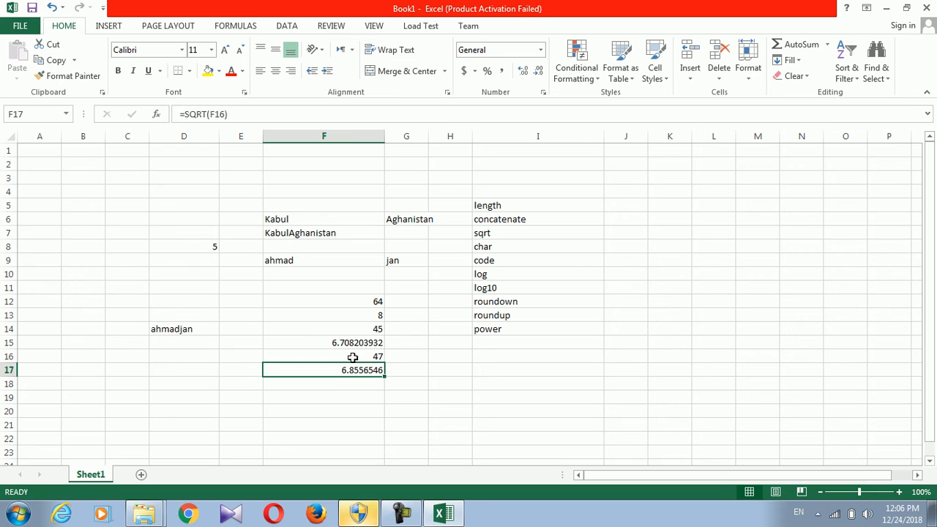
{"action": "left_click", "coordinate": [377, 397]}
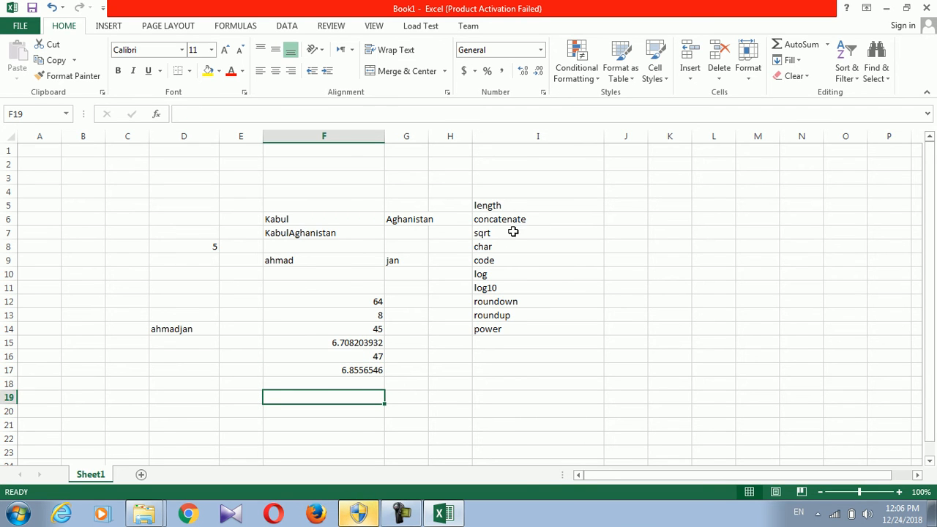
{"action": "left_click", "coordinate": [495, 246]}
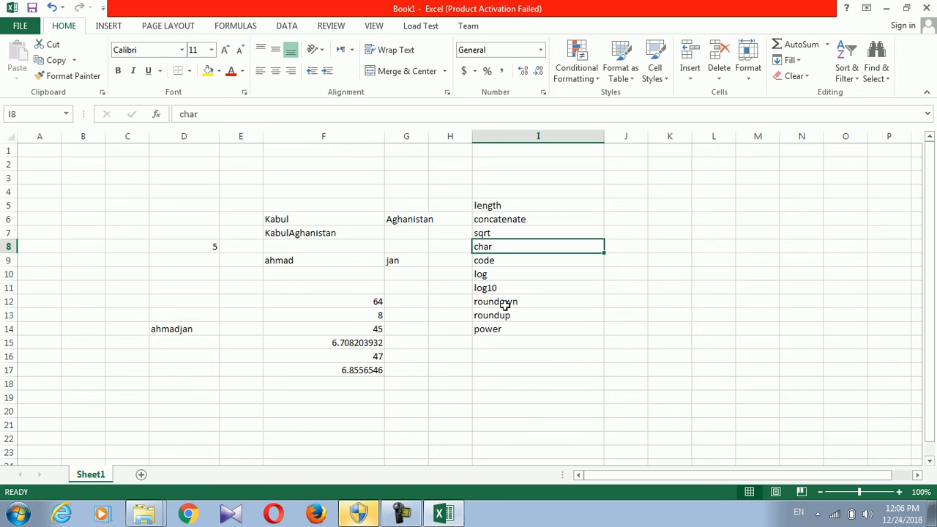
Type a in G18 and enter =CODE(G18) in G19, returning 97
{"action": "left_click", "coordinate": [412, 384]}
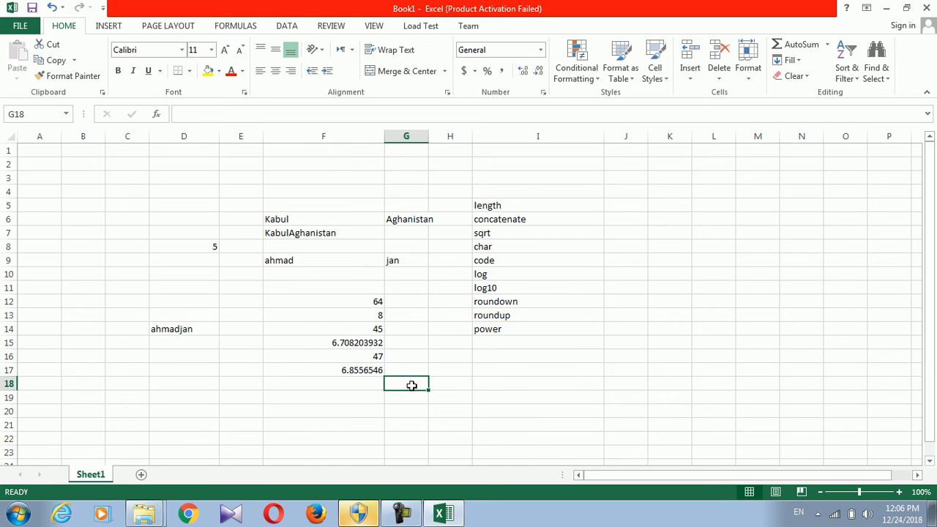
{"action": "type", "text": "a"}
{"action": "left_click", "coordinate": [409, 395]}
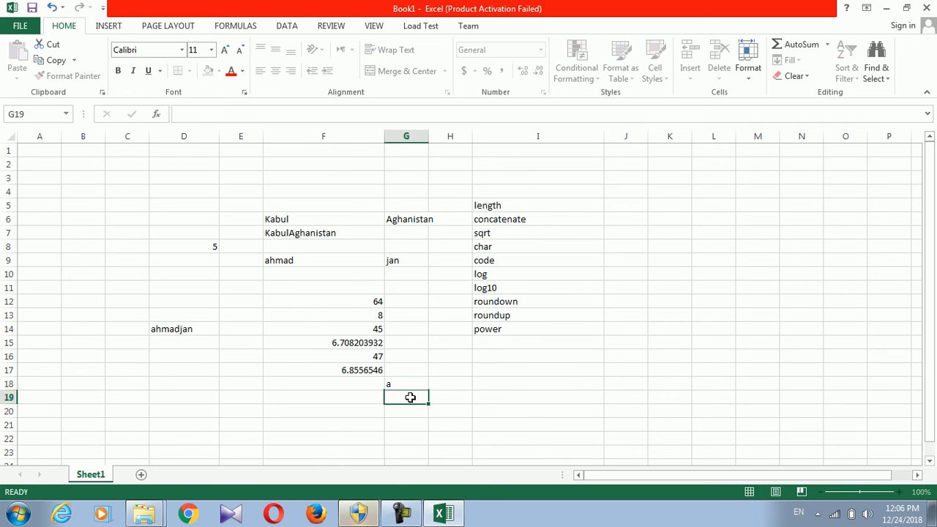
{"action": "type", "text": "=char"}
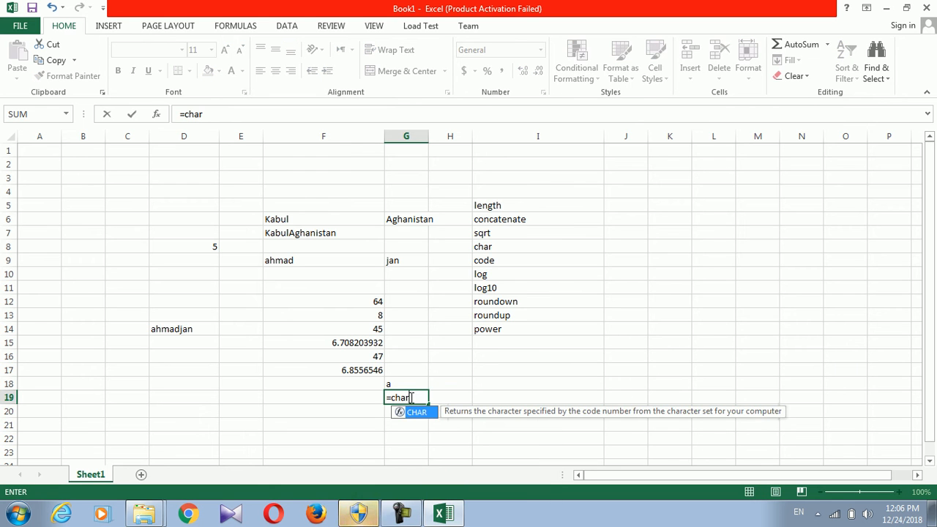
{"action": "type", "text": "("}
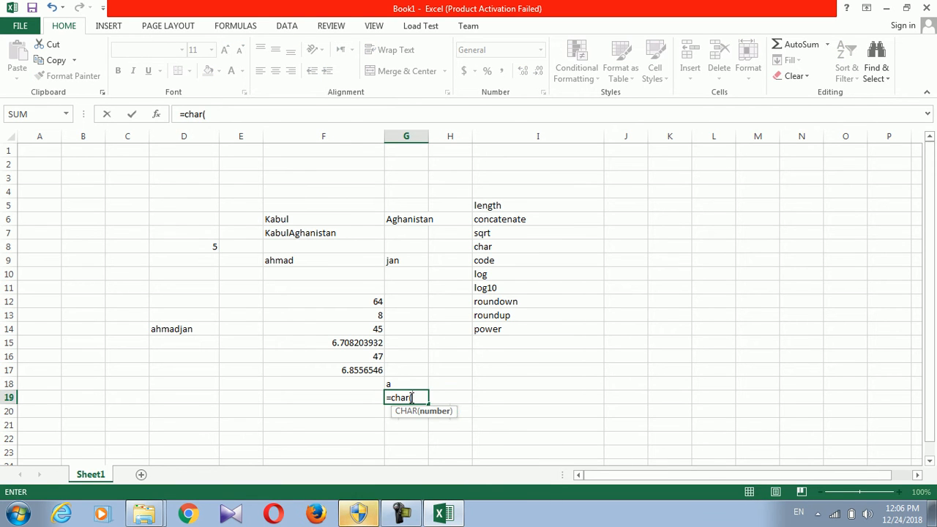
{"action": "key", "text": "BackSpace"}
{"action": "key", "text": "BackSpace"}
{"action": "key", "text": "BackSpace"}
{"action": "key", "text": "BackSpace"}
{"action": "type", "text": "ode("}
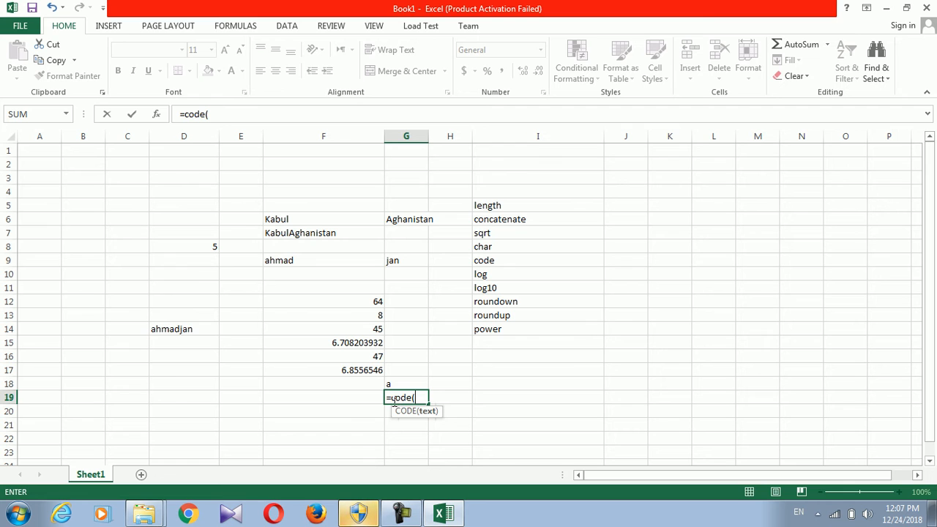
{"action": "left_click", "coordinate": [392, 381]}
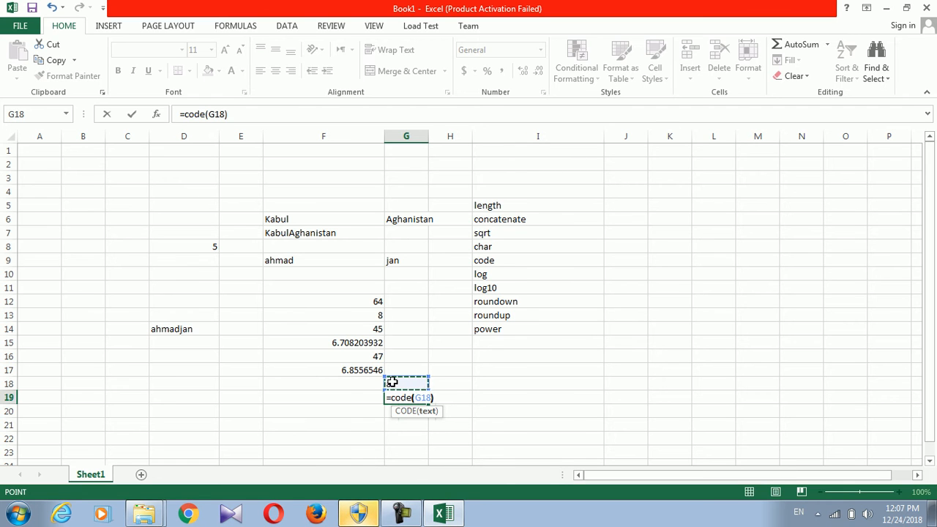
{"action": "key", "text": "Return"}
{"action": "left_click", "coordinate": [412, 399]}
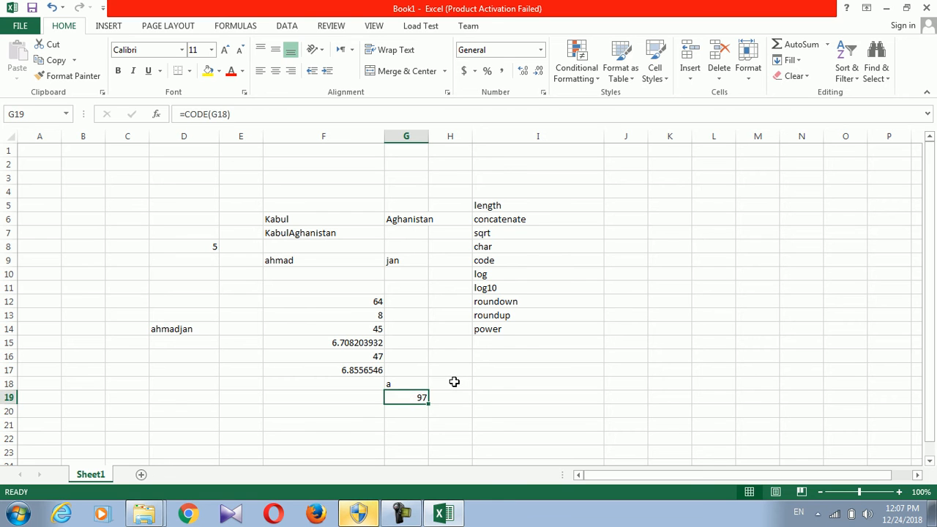
Type A in H18 and enter =CODE(H18) in H19, returning 65
{"action": "left_click", "coordinate": [454, 382]}
{"action": "type", "text": "A"}
{"action": "left_click", "coordinate": [450, 398]}
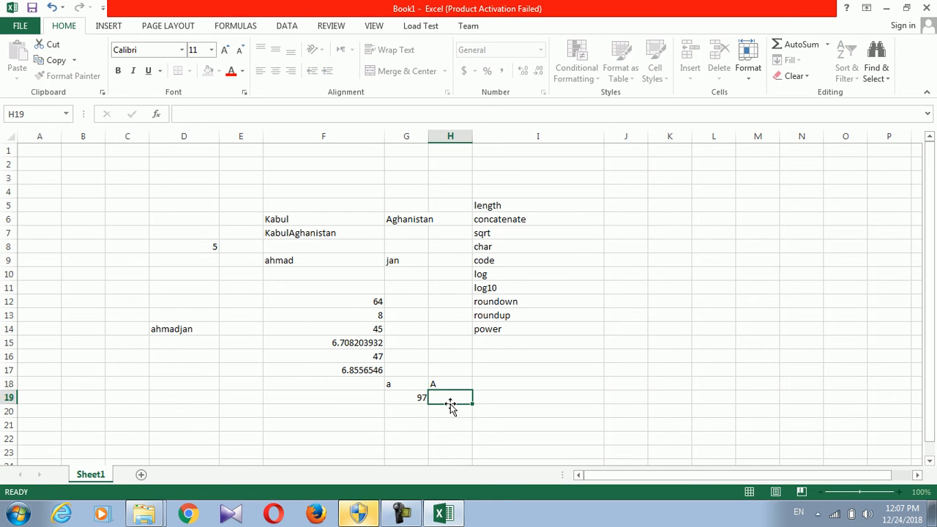
{"action": "type", "text": "="}
{"action": "type", "text": "code"}
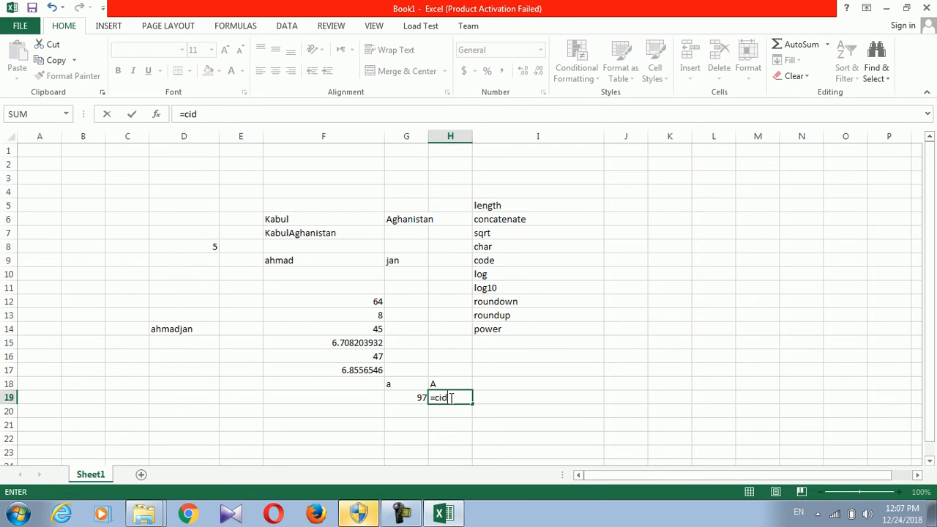
{"action": "key", "text": "BackSpace"}
{"action": "key", "text": "BackSpace"}
{"action": "key", "text": "BackSpace"}
{"action": "type", "text": "ode("}
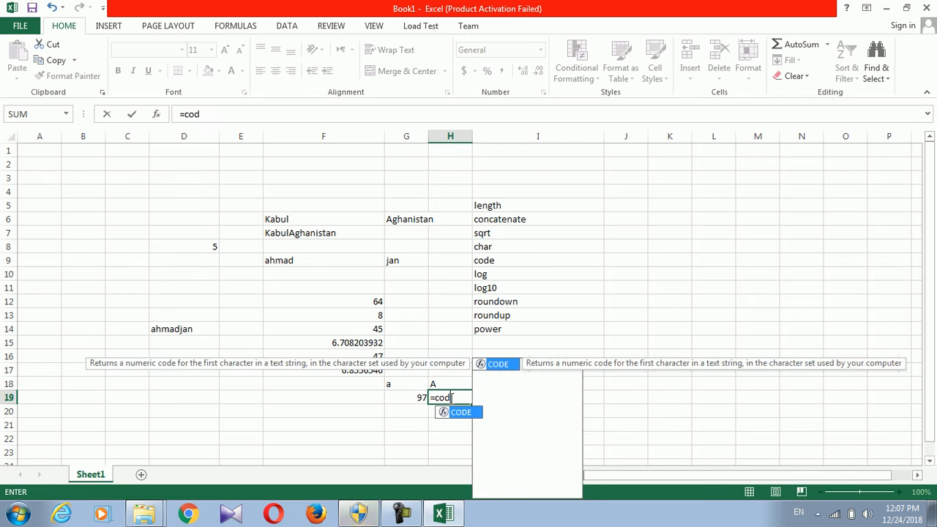
{"action": "left_click", "coordinate": [445, 383]}
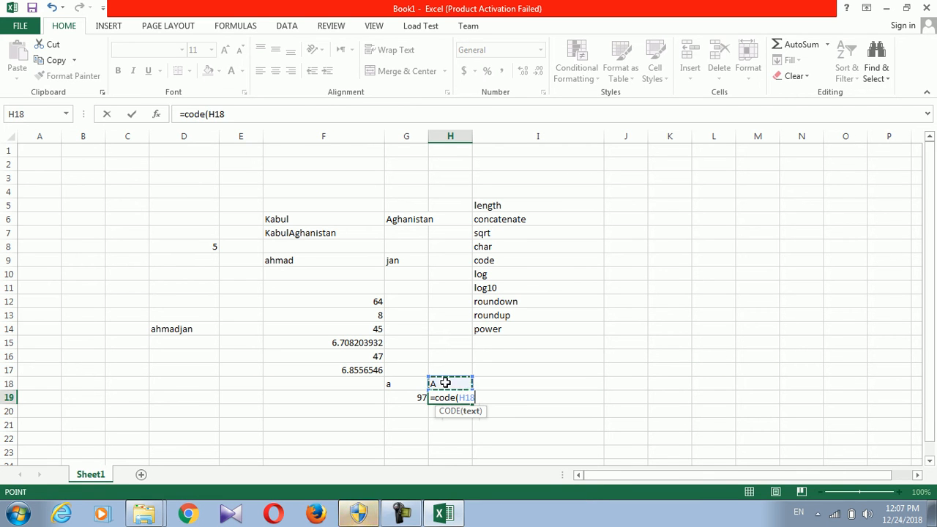
{"action": "key", "text": "Return"}
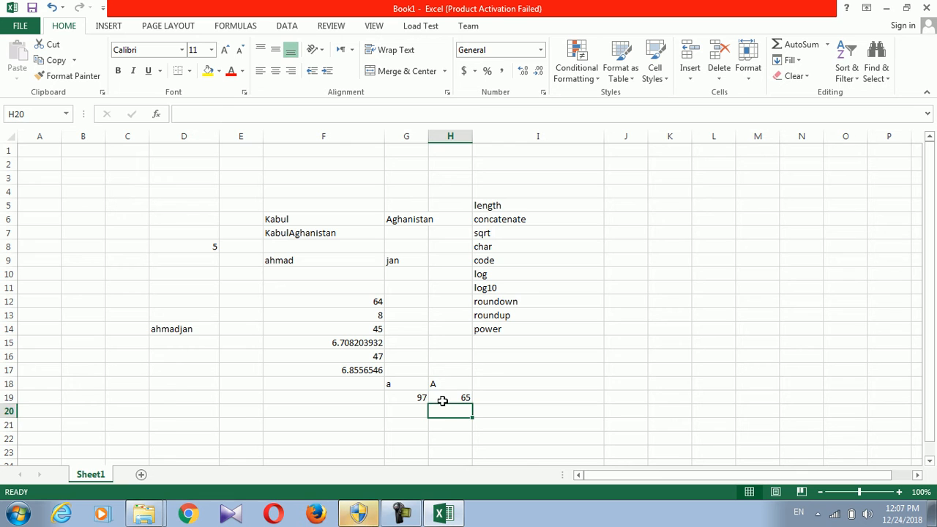
{"action": "left_click", "coordinate": [442, 400]}
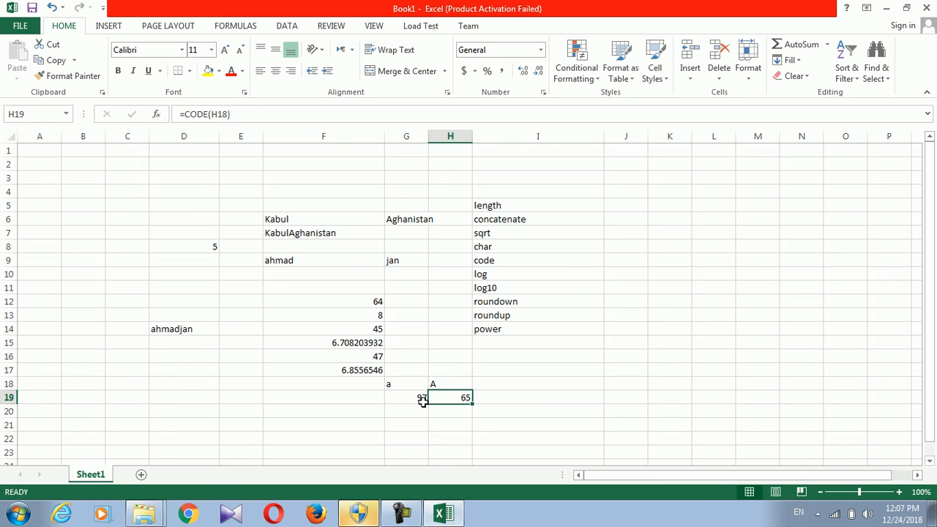
{"action": "left_click", "coordinate": [415, 397]}
{"action": "left_click", "coordinate": [400, 387]}
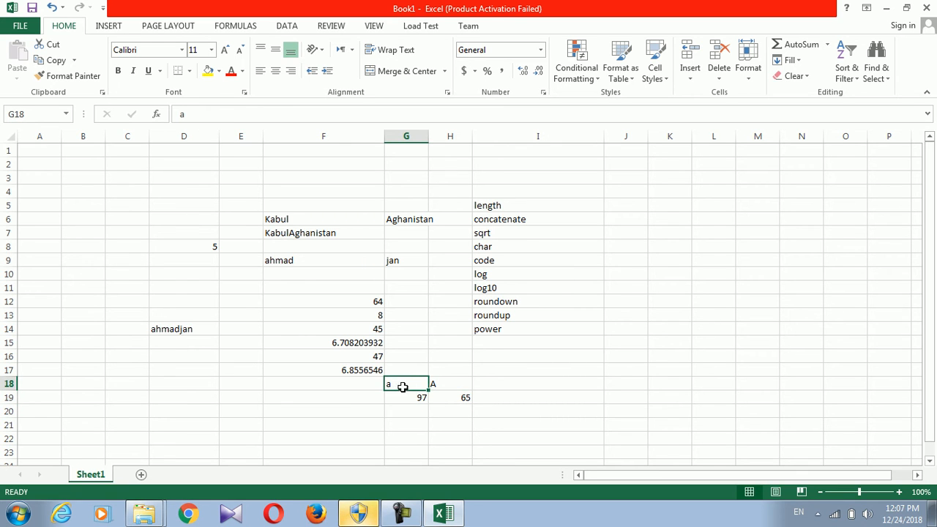
Clear the letters in G18:H18 to show the #VALUE! error, then restore them
{"action": "left_click", "coordinate": [446, 373]}
{"action": "left_click_drag", "start_coordinate": [445, 382], "coordinate": [403, 383]}
{"action": "key", "text": "ctrl+c"}
{"action": "key", "text": "Delete"}
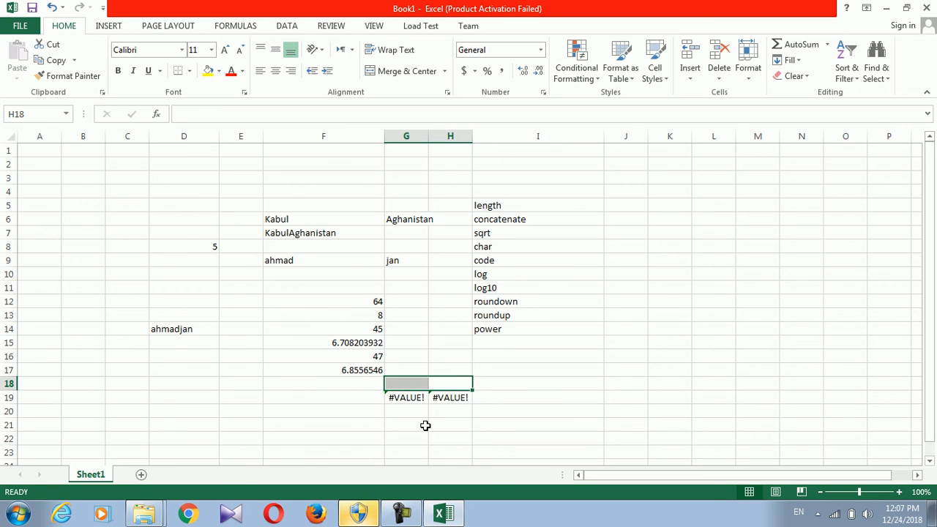
{"action": "key", "text": "ctrl+v"}
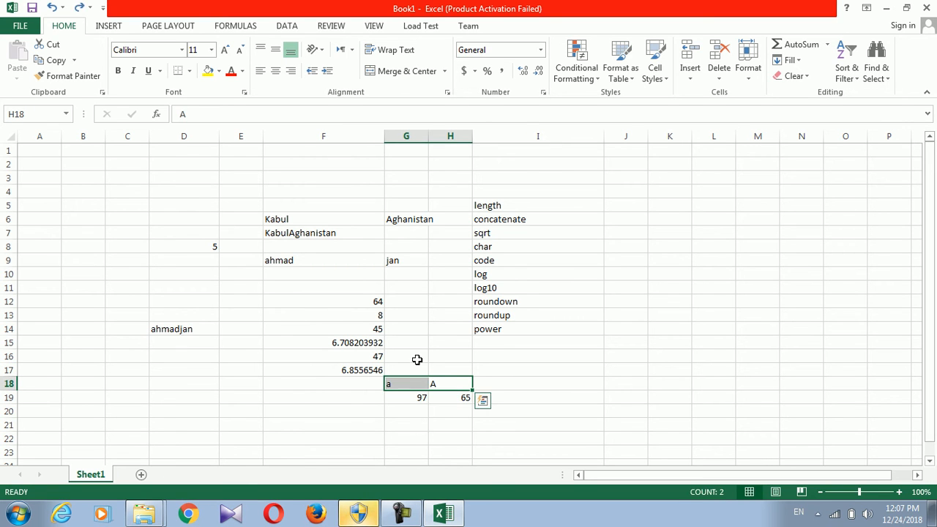
Enter =CHAR(G19) in G20 to turn code 97 back into the letter a
{"action": "left_click", "coordinate": [410, 416]}
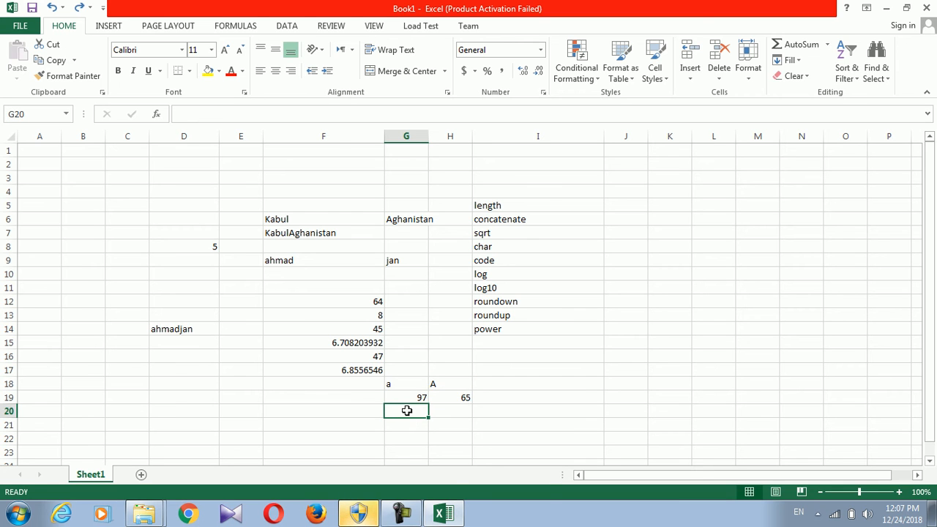
{"action": "type", "text": "=char("}
{"action": "left_click", "coordinate": [413, 398]}
{"action": "type", "text": ")"}
{"action": "key", "text": "Return"}
{"action": "left_click", "coordinate": [407, 411]}
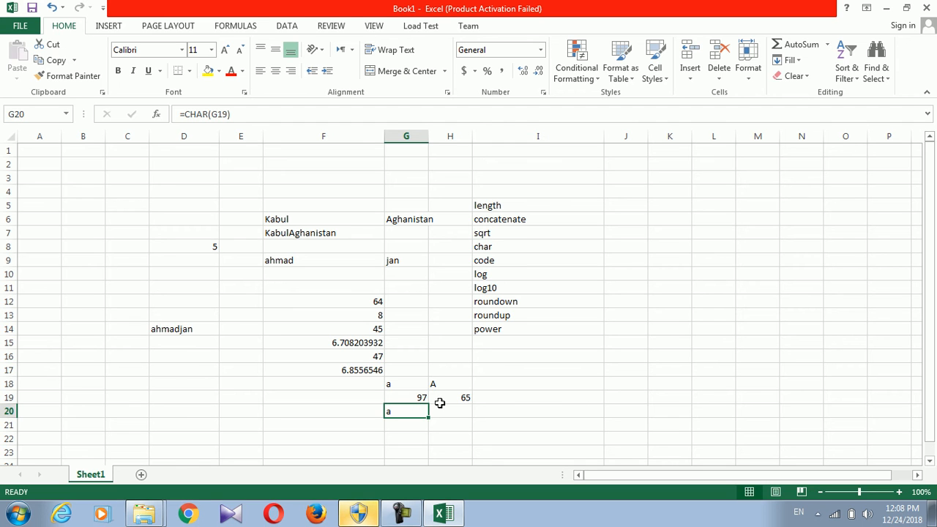
{"action": "left_click", "coordinate": [512, 383]}
Type a period in I18 and enter =CODE(I18) in I20, returning 46
{"action": "type", "text": "."}
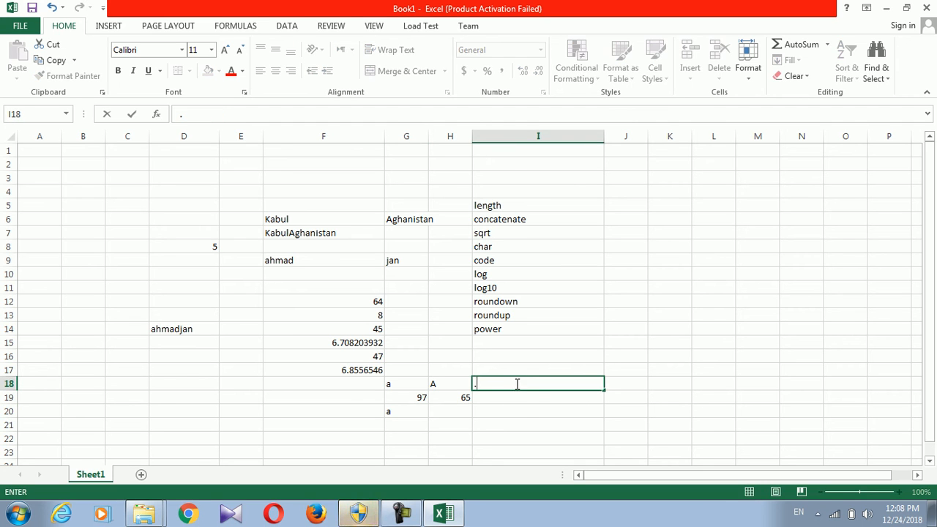
{"action": "left_click", "coordinate": [523, 410]}
{"action": "type", "text": "=c"}
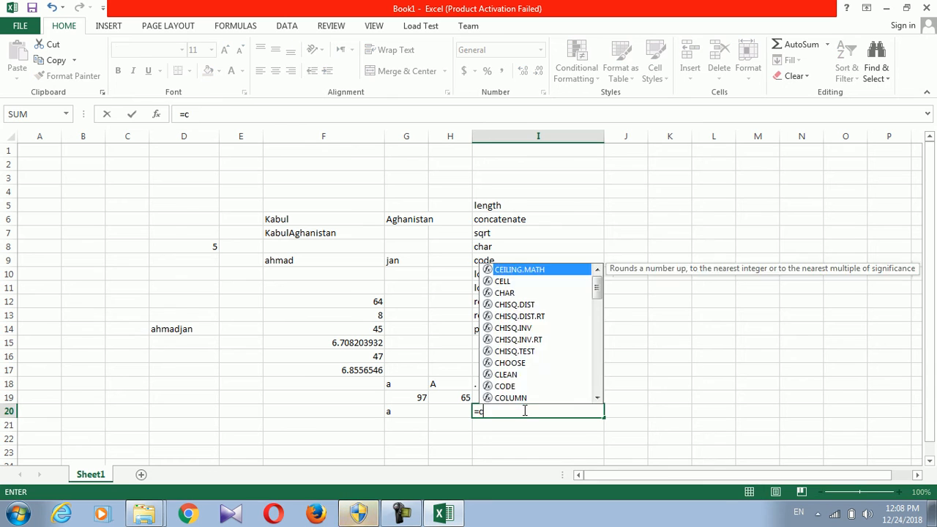
{"action": "type", "text": "har("}
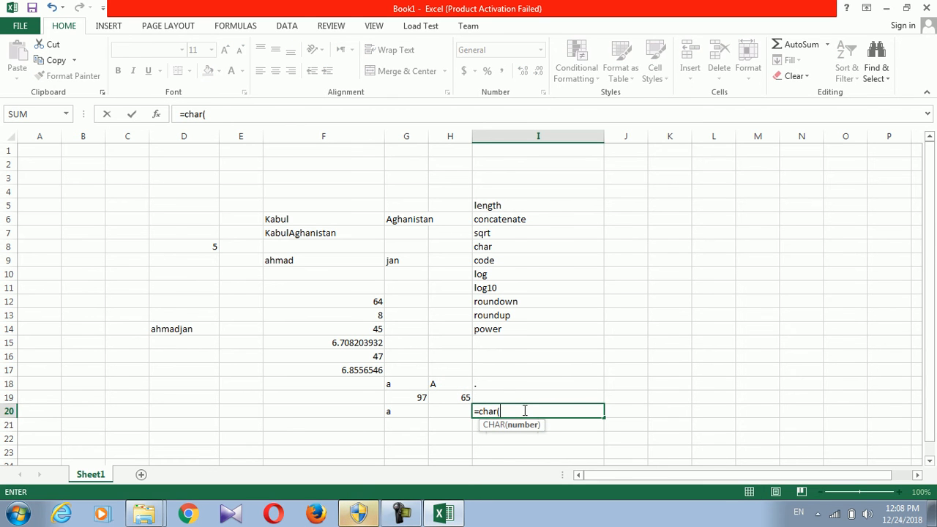
{"action": "left_click", "coordinate": [504, 386]}
{"action": "type", "text": ")"}
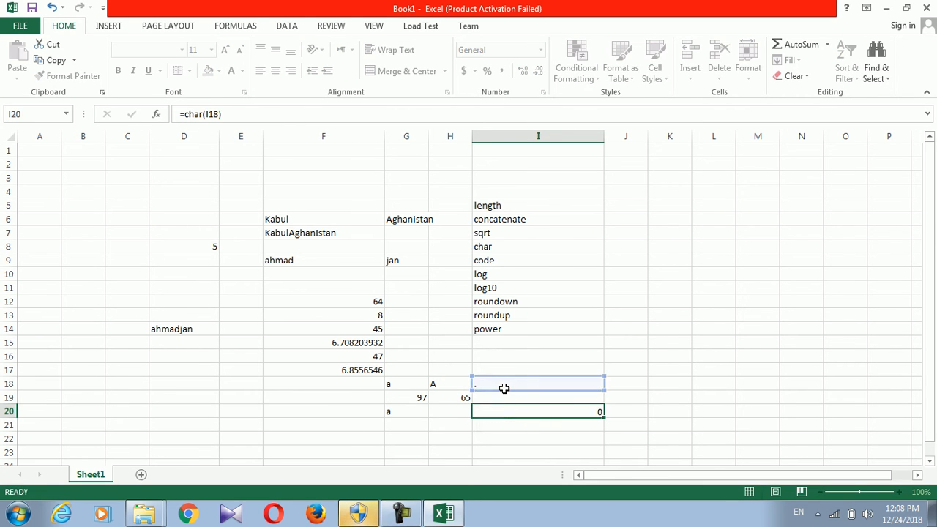
{"action": "key", "text": "Return"}
{"action": "left_click", "coordinate": [502, 380]}
{"action": "double_click", "coordinate": [525, 412]}
{"action": "key", "text": "BackSpace"}
{"action": "key", "text": "BackSpace"}
{"action": "key", "text": "BackSpace"}
{"action": "type", "text": "ode"}
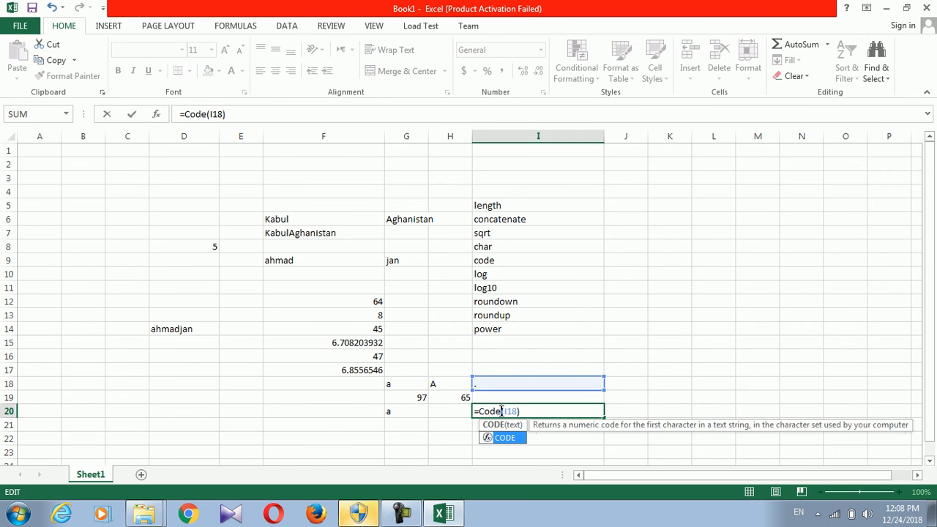
{"action": "key", "text": "Return"}
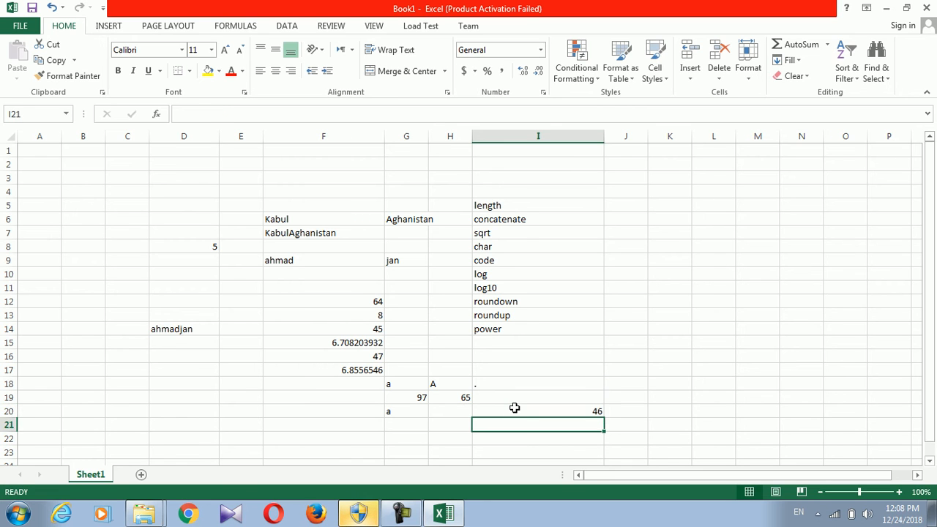
{"action": "left_click", "coordinate": [516, 409]}
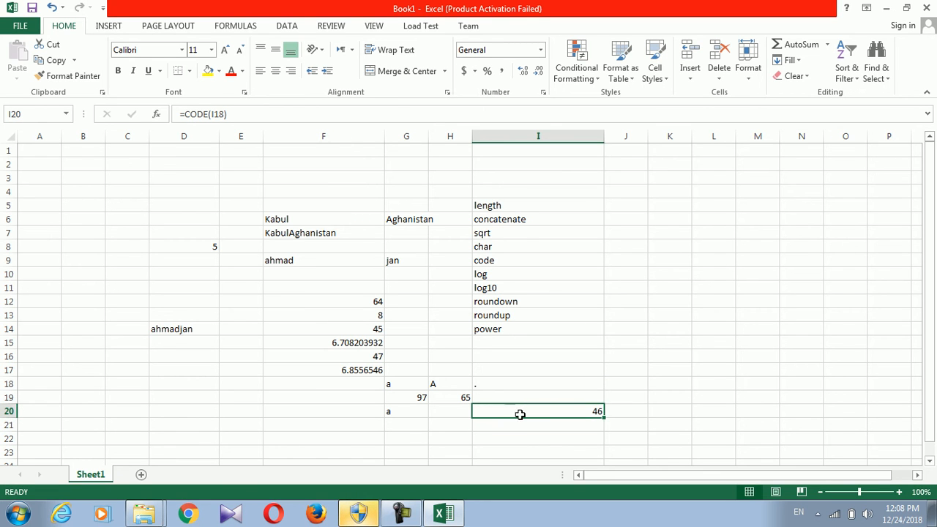
Enter =CHAR(I20) in I21 to convert code 46 back into a period
{"action": "left_click", "coordinate": [521, 421]}
{"action": "type", "text": "=ch"}
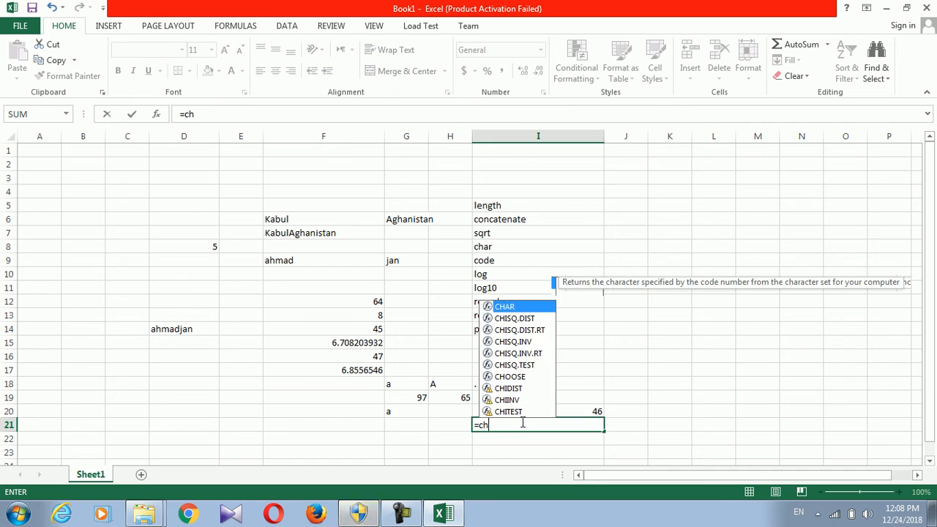
{"action": "type", "text": "ar9"}
{"action": "key", "text": "BackSpace"}
{"action": "type", "text": "("}
{"action": "left_click", "coordinate": [579, 410]}
{"action": "type", "text": ")"}
{"action": "key", "text": "Return"}
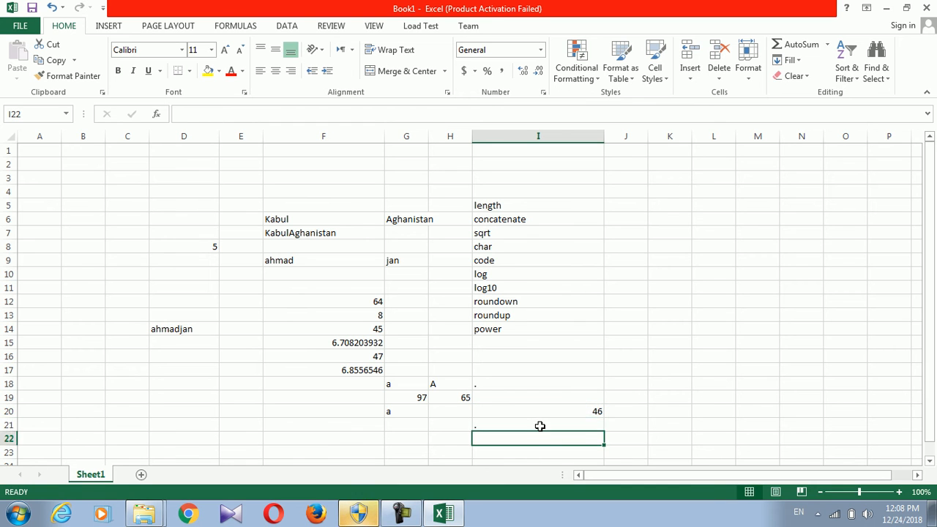
{"action": "left_click", "coordinate": [542, 427]}
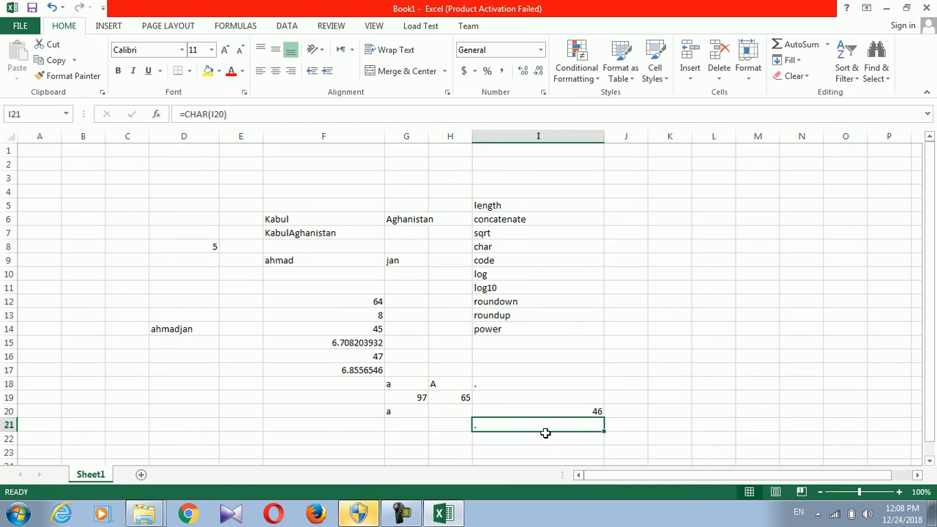
Type @ in J11 and enter =CODE(J11) in J12, returning 64
{"action": "left_click", "coordinate": [634, 284]}
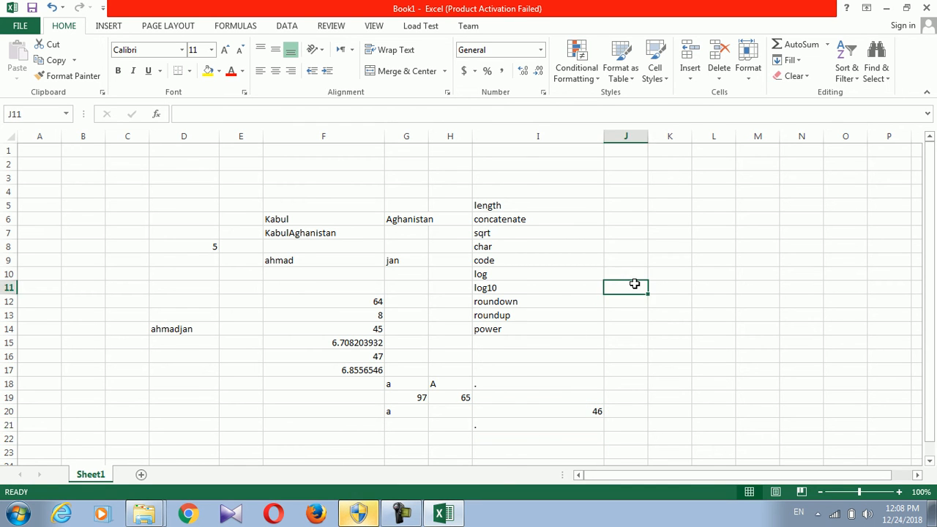
{"action": "type", "text": "@"}
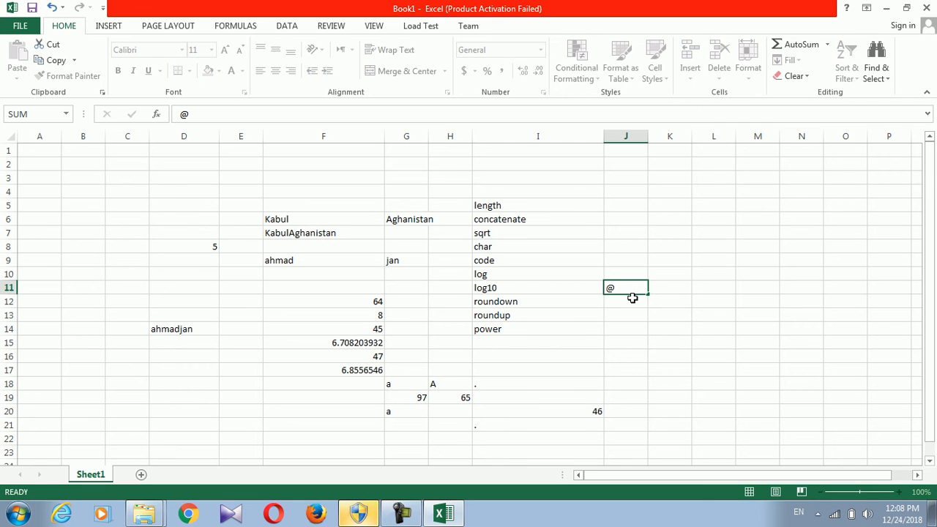
{"action": "left_click", "coordinate": [632, 298]}
{"action": "type", "text": "=cho"}
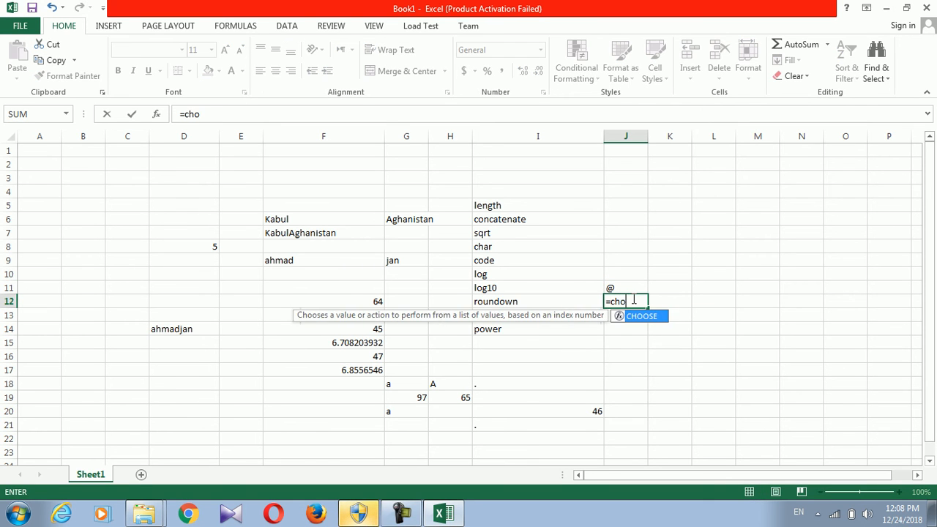
{"action": "key", "text": "BackSpace"}
{"action": "key", "text": "BackSpace"}
{"action": "type", "text": "doe"}
{"action": "key", "text": "BackSpace"}
{"action": "key", "text": "BackSpace"}
{"action": "key", "text": "BackSpace"}
{"action": "type", "text": "ode("}
{"action": "left_click", "coordinate": [616, 286]}
{"action": "type", "text": ")"}
{"action": "key", "text": "Return"}
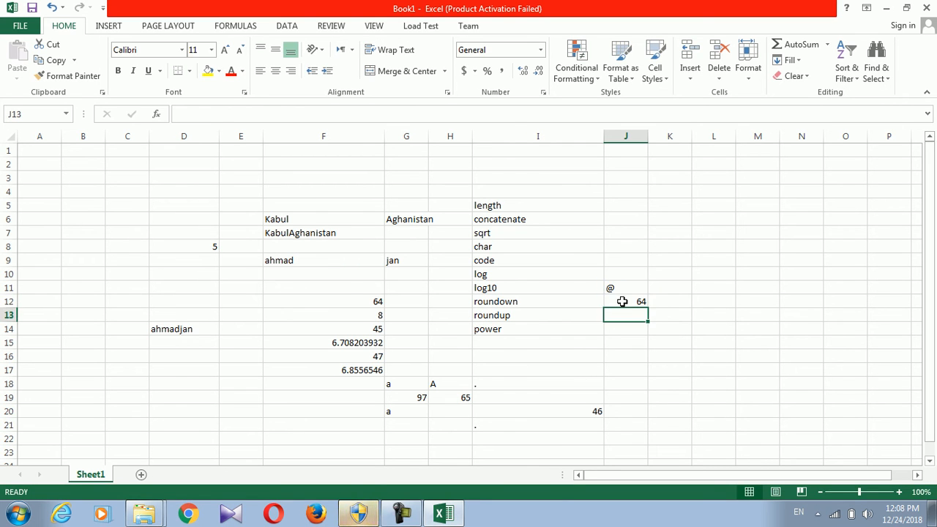
{"action": "left_click", "coordinate": [622, 302]}
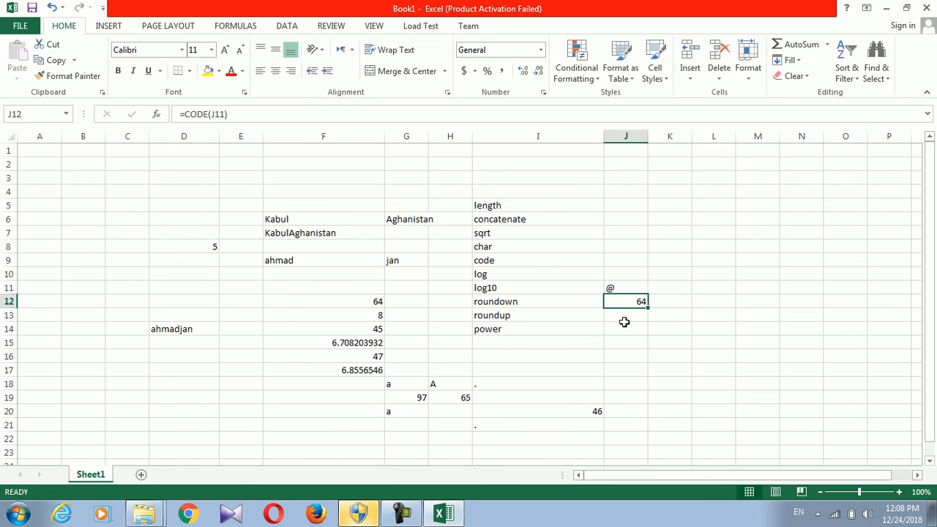
Type 29 in K10 and enter =CHAR(K10) in K11
{"action": "left_click", "coordinate": [690, 270]}
{"action": "type", "text": "29"}
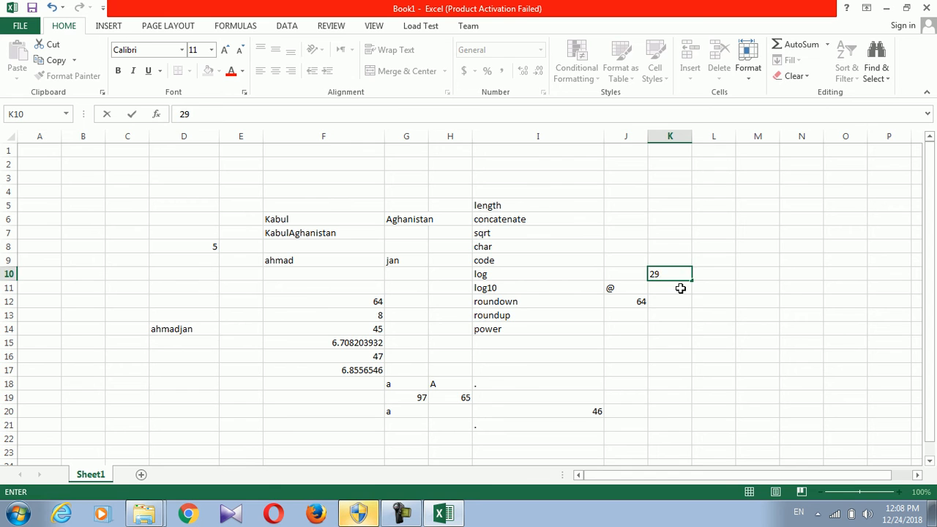
{"action": "left_click", "coordinate": [681, 287]}
{"action": "type", "text": "=char"}
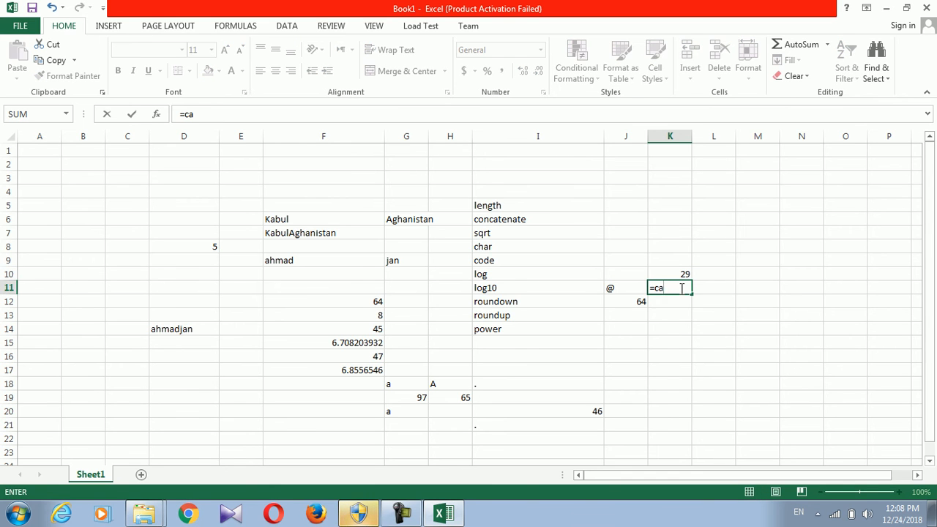
{"action": "type", "text": "("}
{"action": "left_click", "coordinate": [681, 269]}
{"action": "key", "text": "Return"}
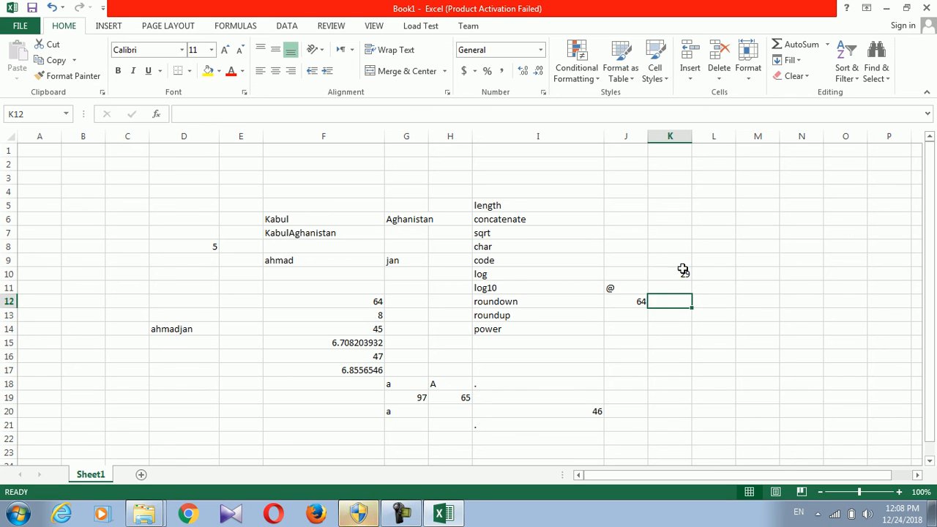
{"action": "left_click", "coordinate": [676, 284]}
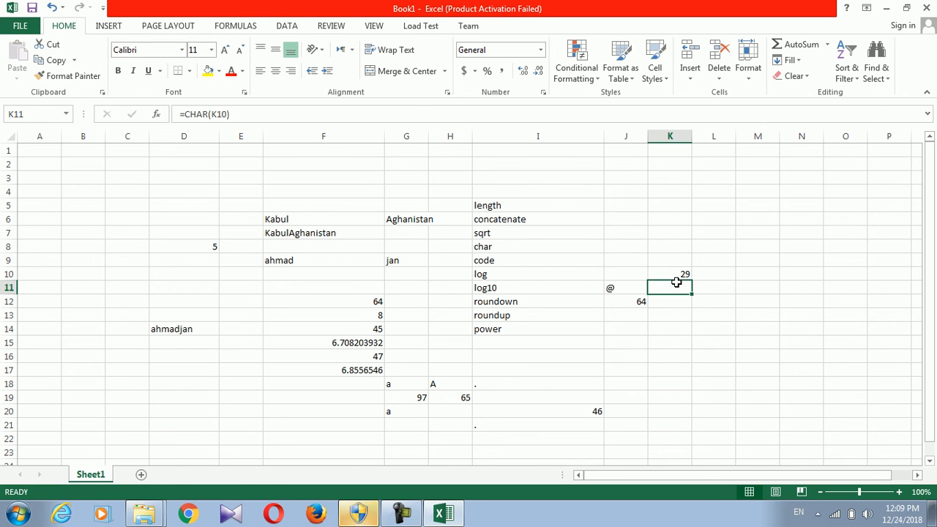
Type 31 in K13 and enter =CHAR(K13) in K14, which shows no visible character
{"action": "left_click", "coordinate": [675, 313]}
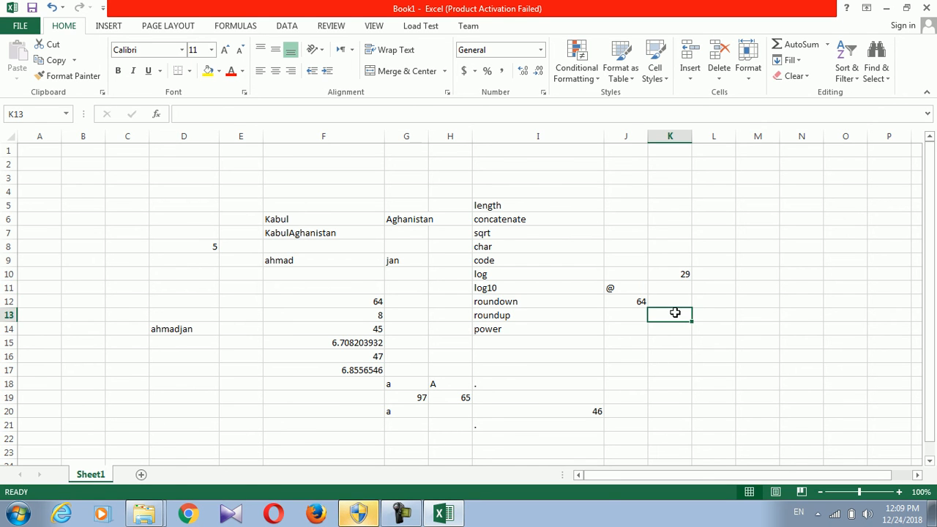
{"action": "type", "text": "31"}
{"action": "left_click", "coordinate": [662, 328]}
{"action": "type", "text": "=char)"}
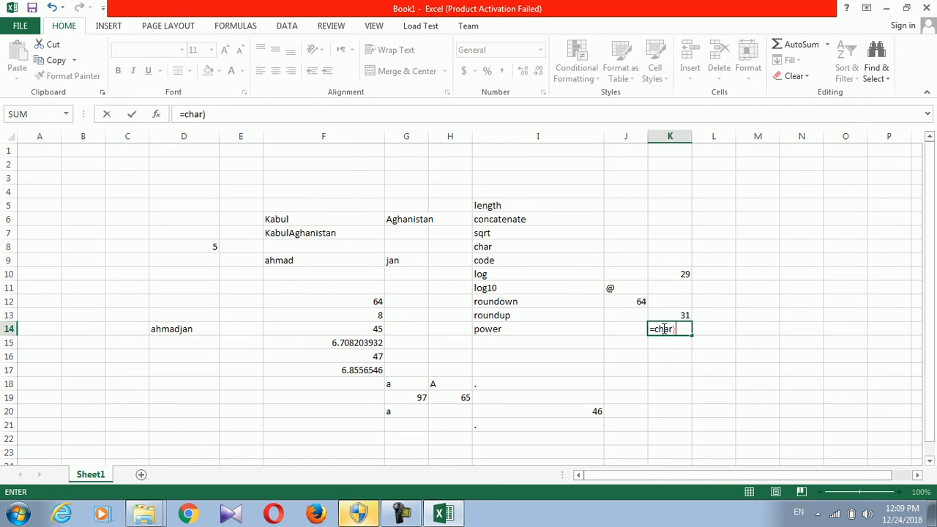
{"action": "key", "text": "BackSpace"}
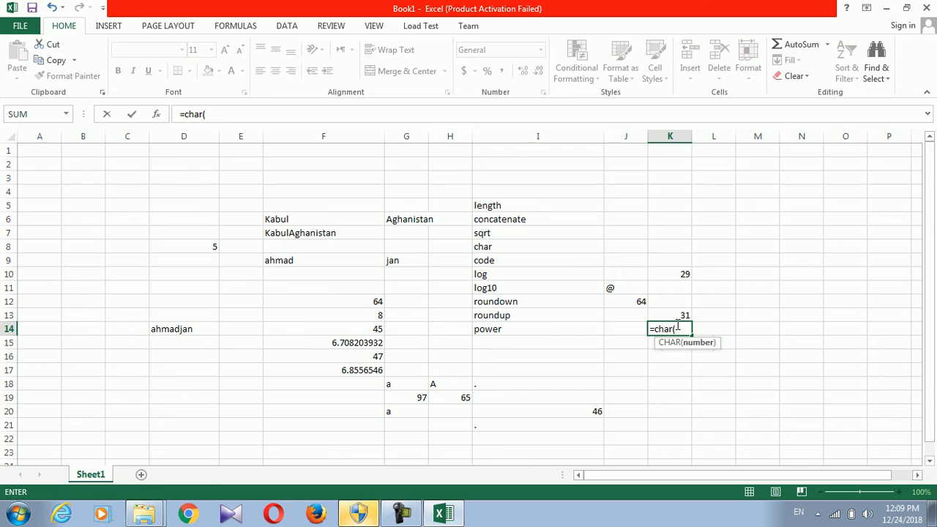
{"action": "left_click", "coordinate": [672, 315]}
{"action": "type", "text": ")"}
{"action": "key", "text": "Return"}
{"action": "left_click", "coordinate": [672, 321]}
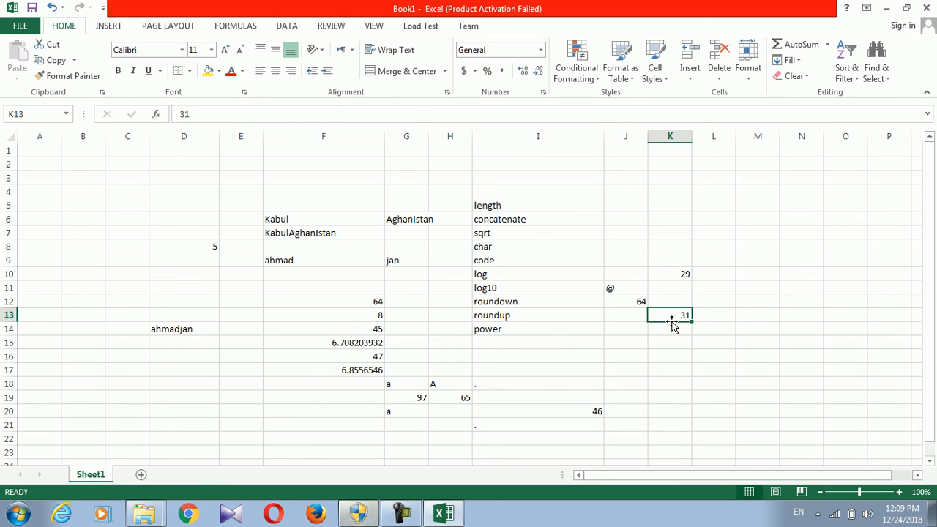
{"action": "left_click", "coordinate": [673, 329]}
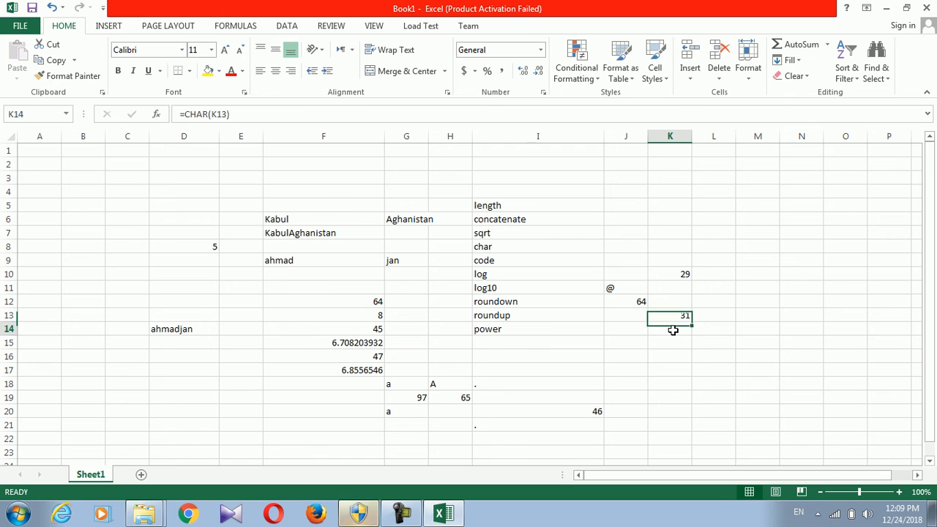
{"action": "left_click", "coordinate": [671, 370]}
{"action": "left_click", "coordinate": [640, 437]}
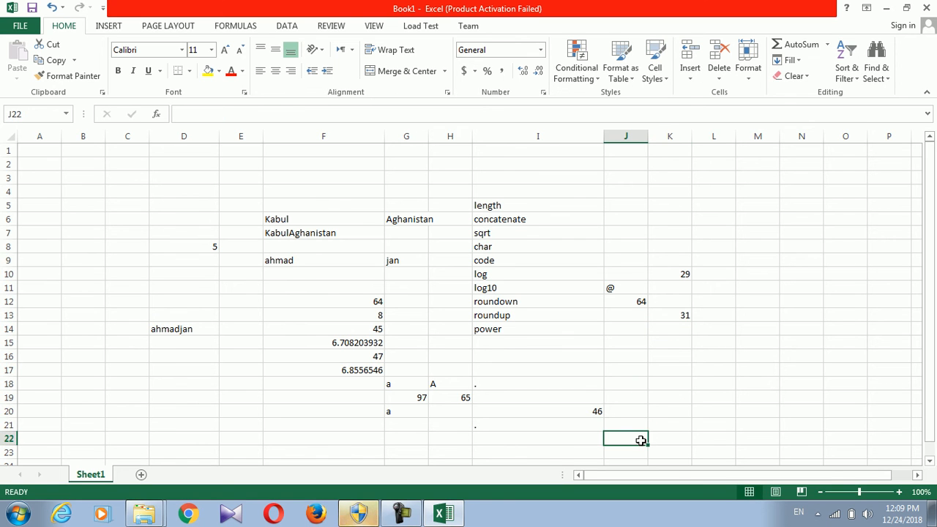
{"action": "left_click", "coordinate": [496, 274]}
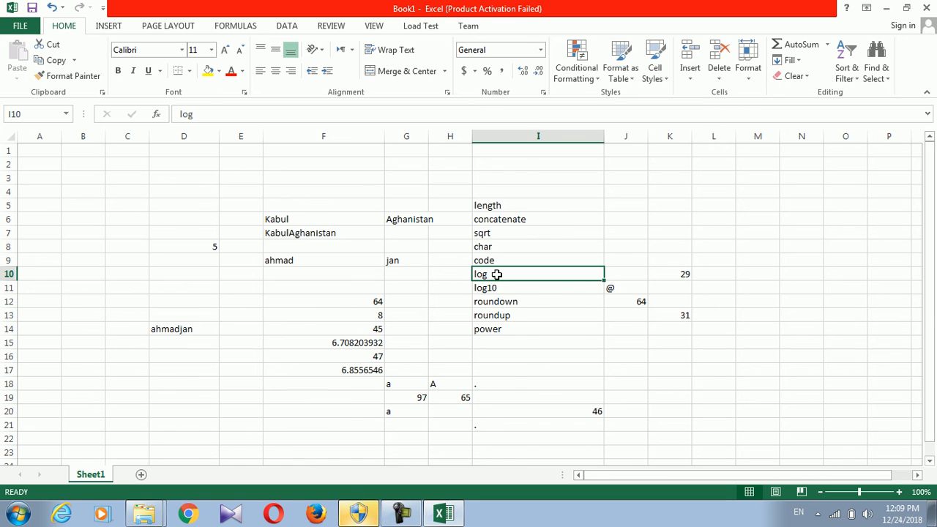
{"action": "left_click", "coordinate": [716, 210]}
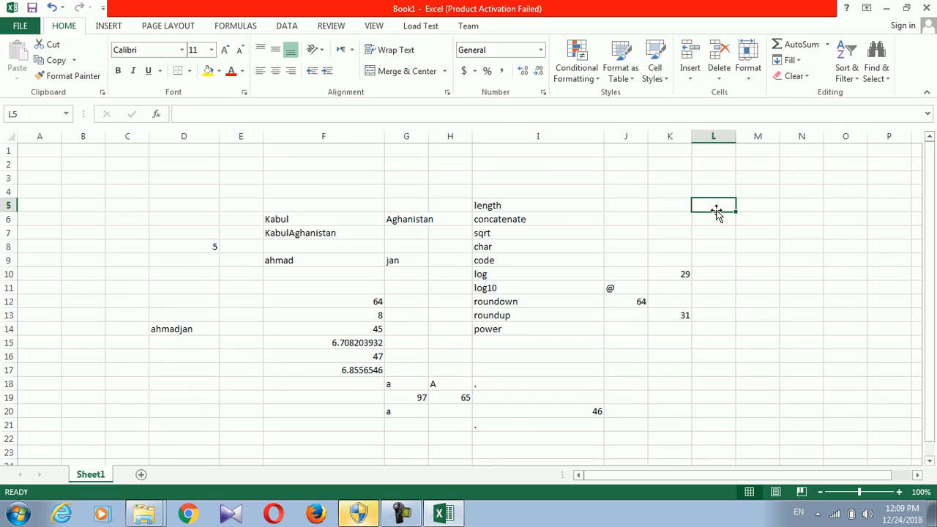
Enter 1000 in L5 and 10 in L6
{"action": "type", "text": "1000"}
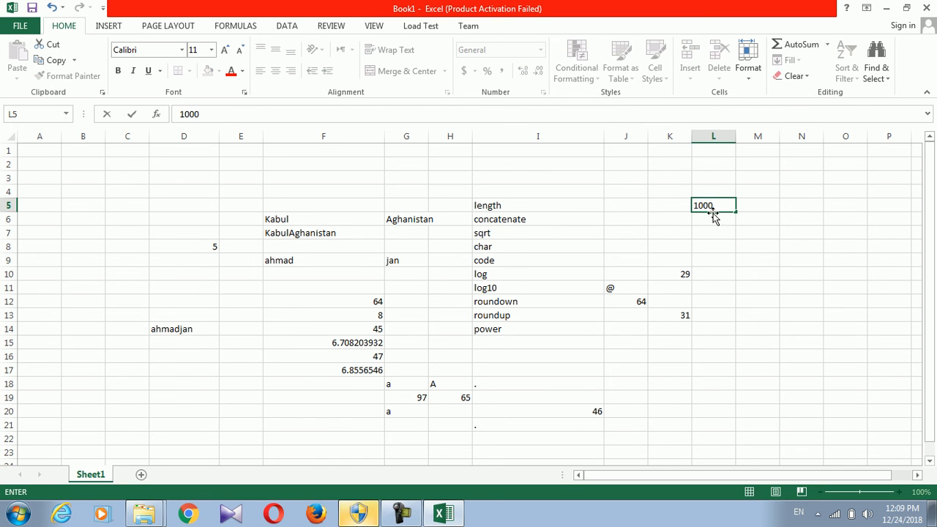
{"action": "key", "text": "Return"}
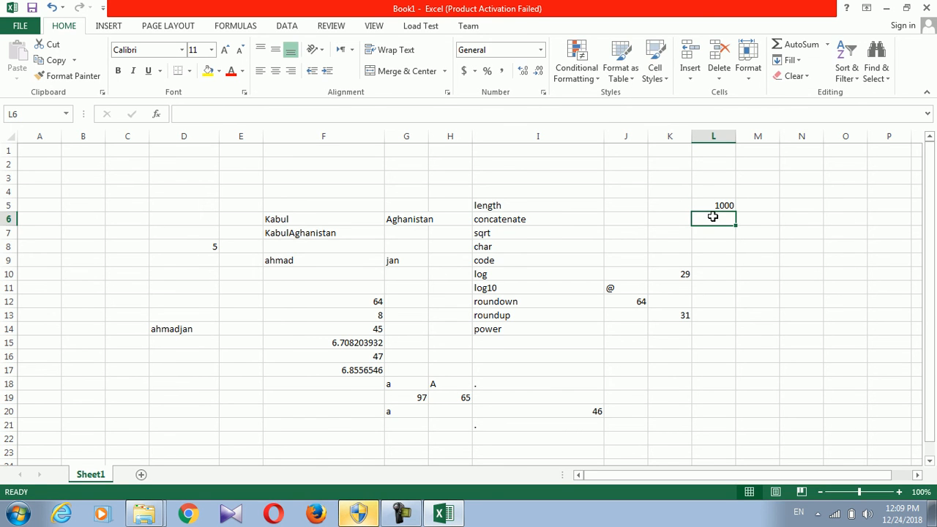
{"action": "type", "text": "10"}
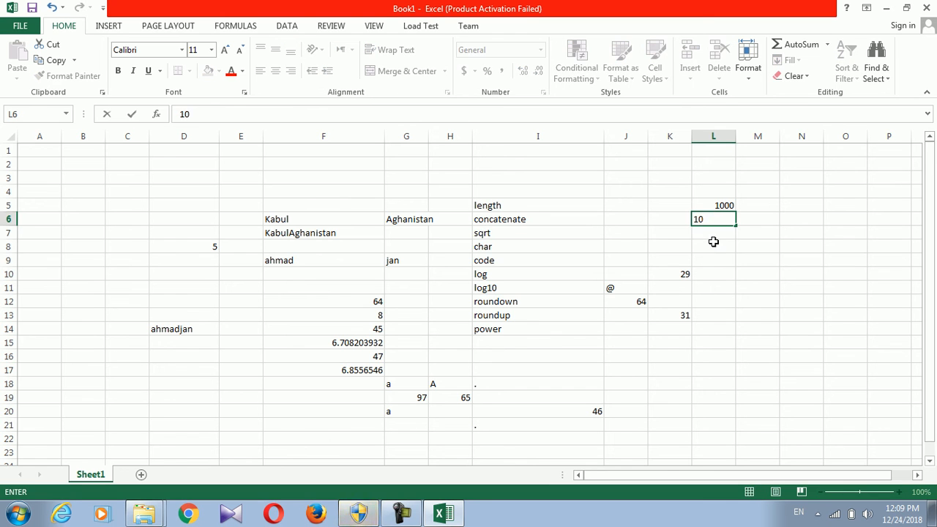
Enter =LOG(L5,L6) in L8, returning 3
{"action": "left_click", "coordinate": [714, 242]}
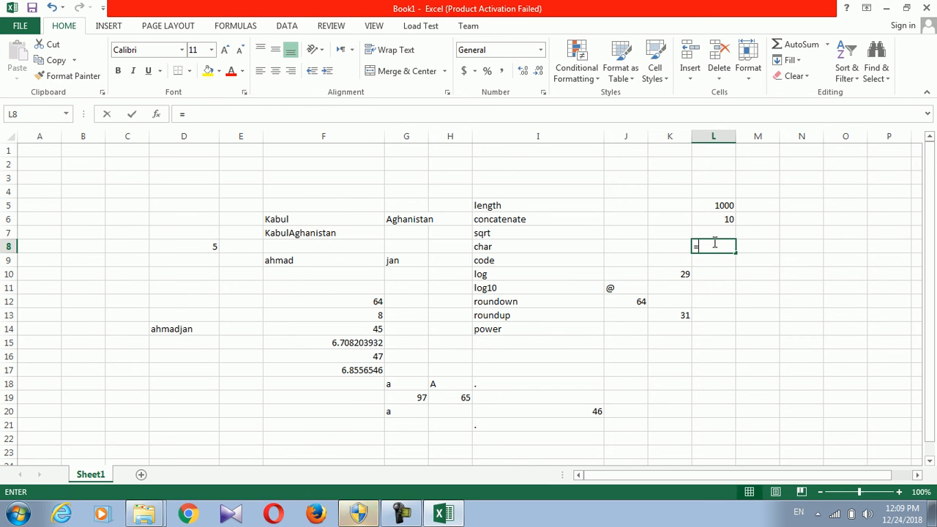
{"action": "type", "text": "=log"}
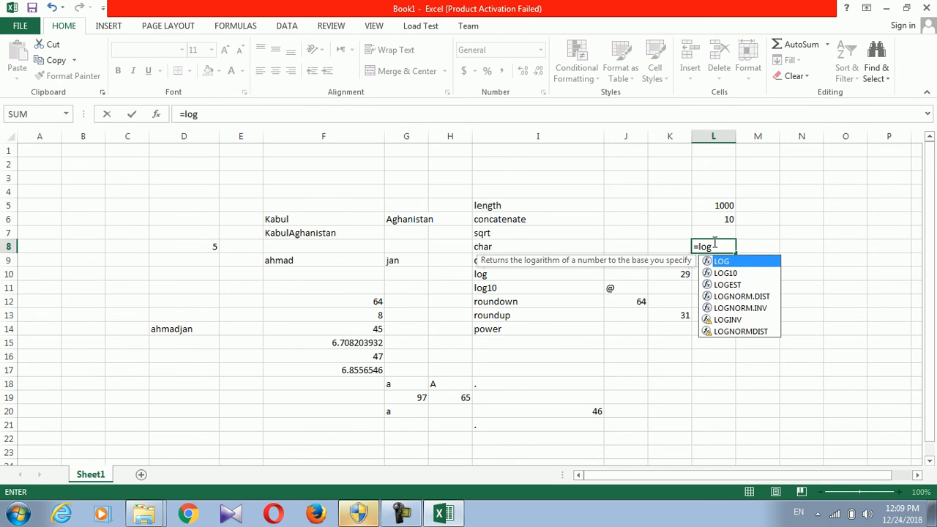
{"action": "type", "text": "("}
{"action": "left_click", "coordinate": [721, 205]}
{"action": "type", "text": ","}
{"action": "left_click", "coordinate": [720, 217]}
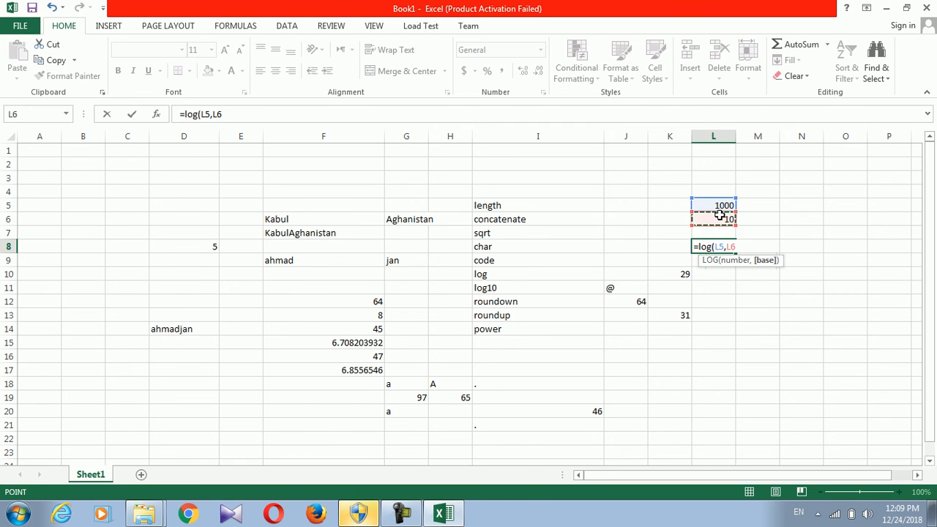
{"action": "type", "text": ")"}
{"action": "key", "text": "Return"}
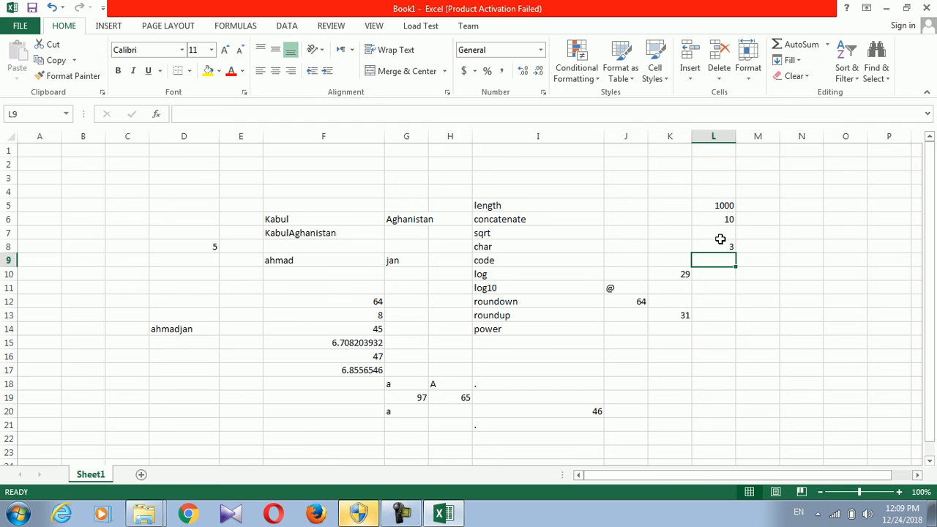
{"action": "left_click", "coordinate": [720, 247]}
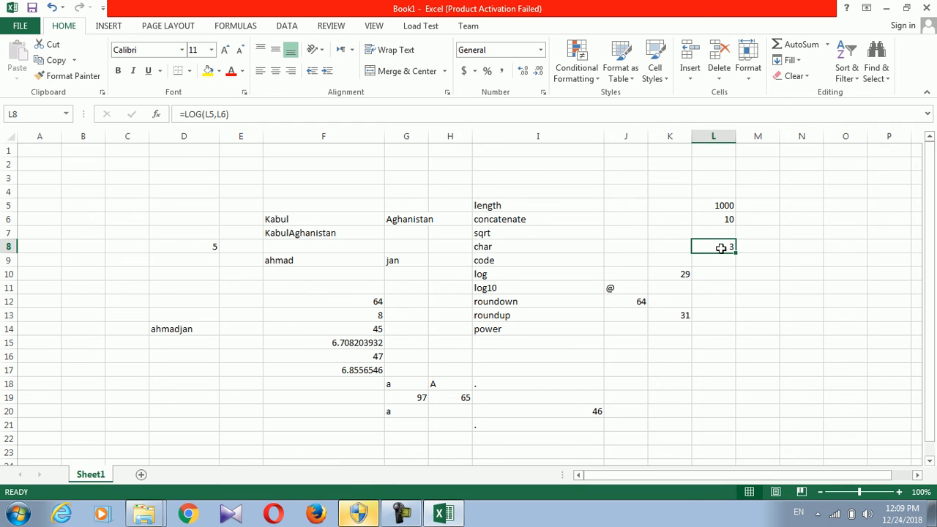
{"action": "left_click", "coordinate": [716, 258]}
{"action": "left_click", "coordinate": [497, 272]}
{"action": "left_click", "coordinate": [729, 246]}
Enter =LOG10(L5) in M9, also returning 3
{"action": "left_click", "coordinate": [759, 259]}
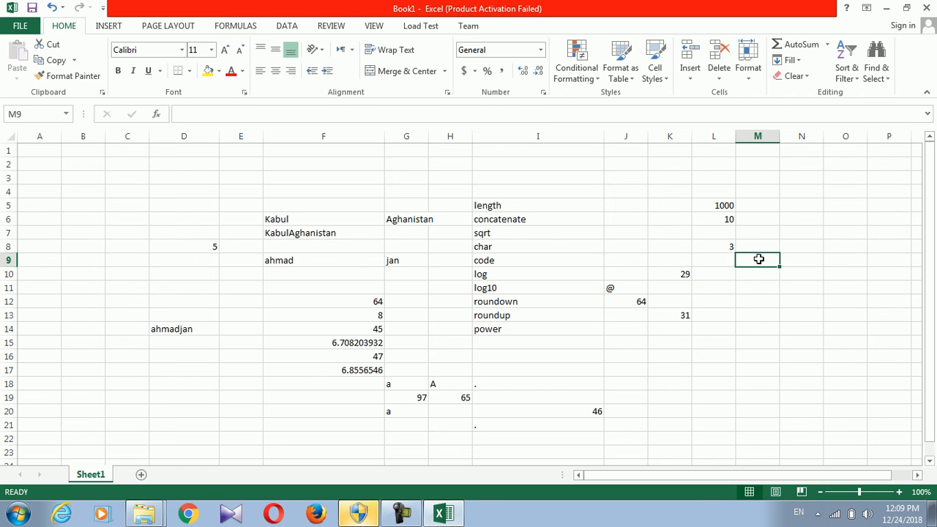
{"action": "type", "text": "=lo"}
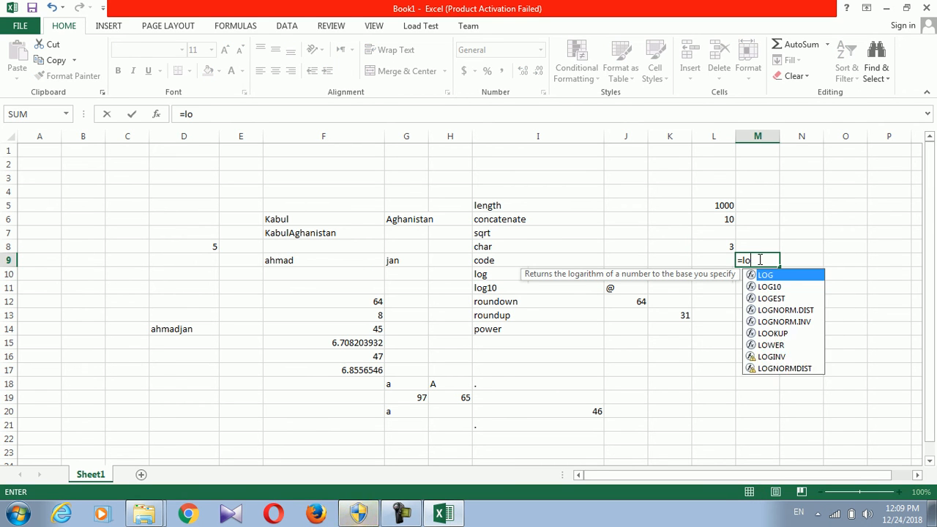
{"action": "type", "text": "g10("}
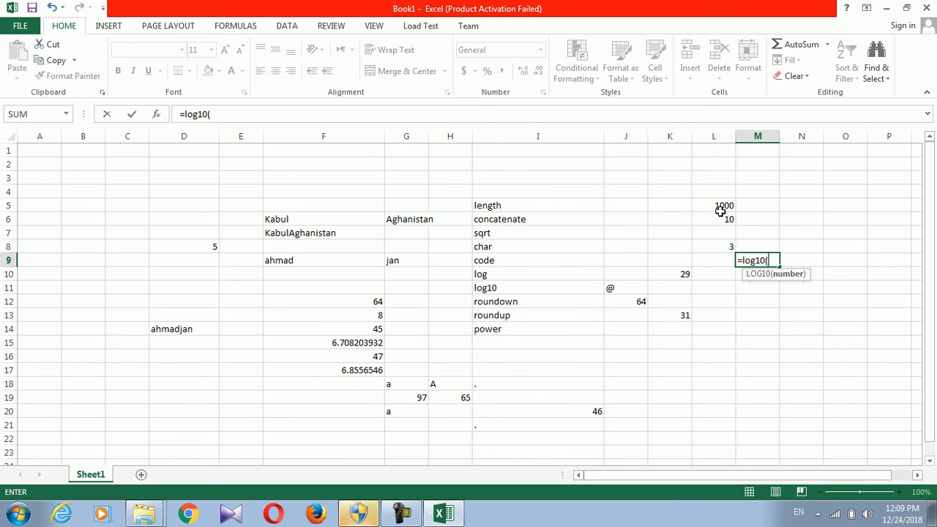
{"action": "left_click", "coordinate": [720, 205]}
{"action": "type", "text": ")"}
{"action": "key", "text": "Return"}
{"action": "left_click", "coordinate": [769, 258]}
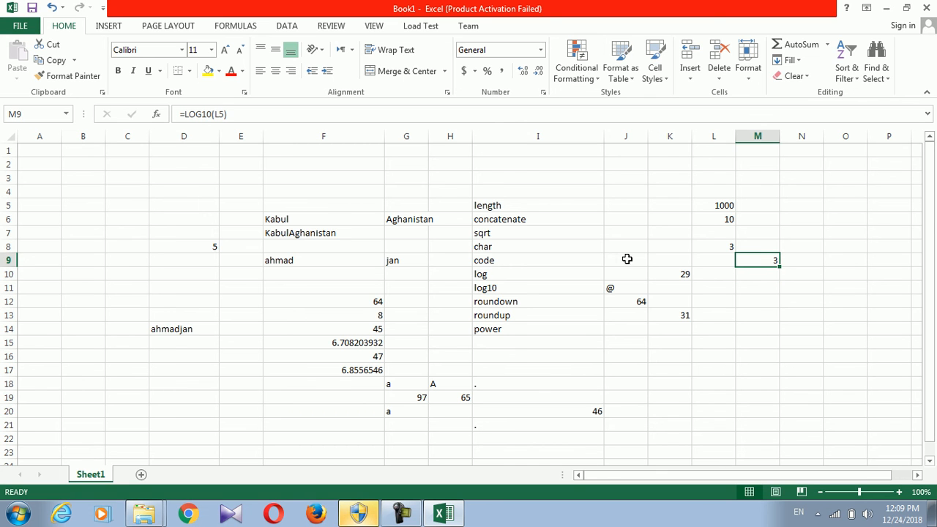
{"action": "left_click", "coordinate": [483, 303]}
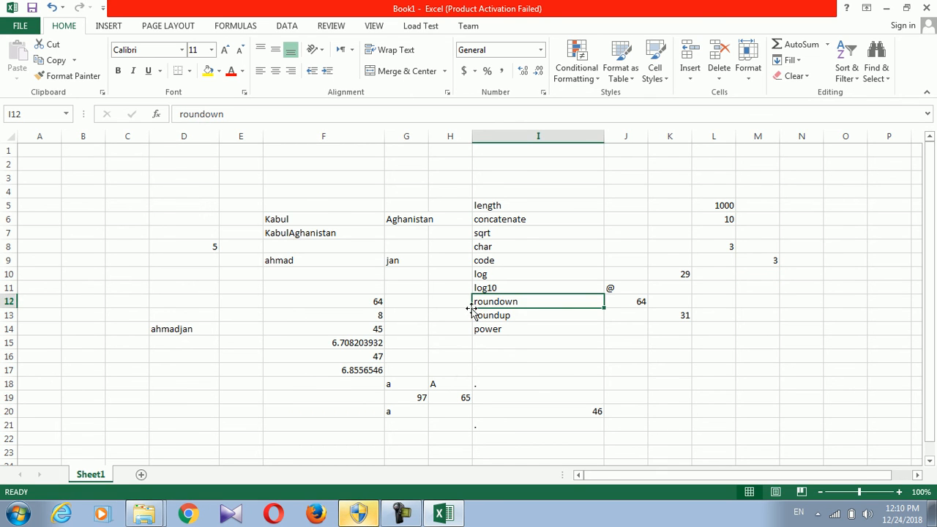
Enter =ROUNDDOWN(F15,3) in D16, showing 6.708 from the square root of 45
{"action": "left_click", "coordinate": [325, 342]}
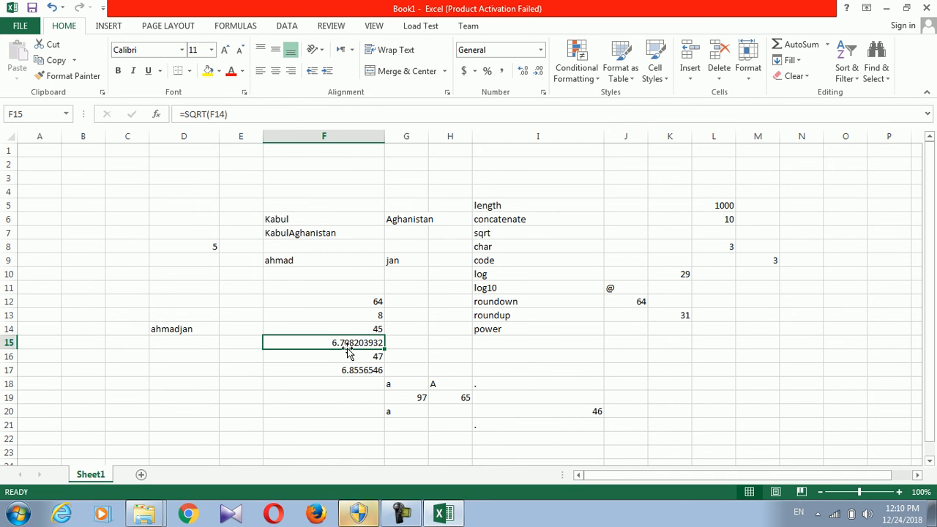
{"action": "left_click", "coordinate": [205, 355]}
{"action": "type", "text": "=rounddown("}
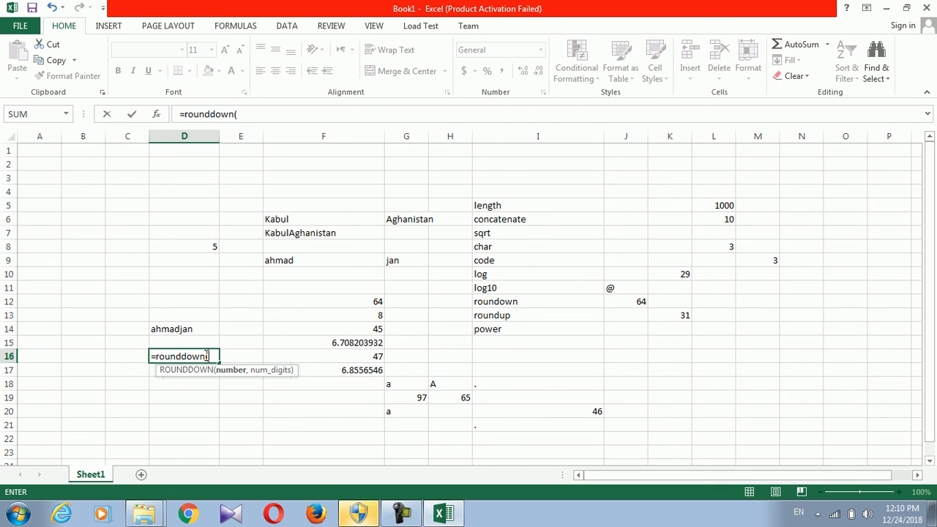
{"action": "left_click", "coordinate": [324, 341]}
{"action": "type", "text": ",3"}
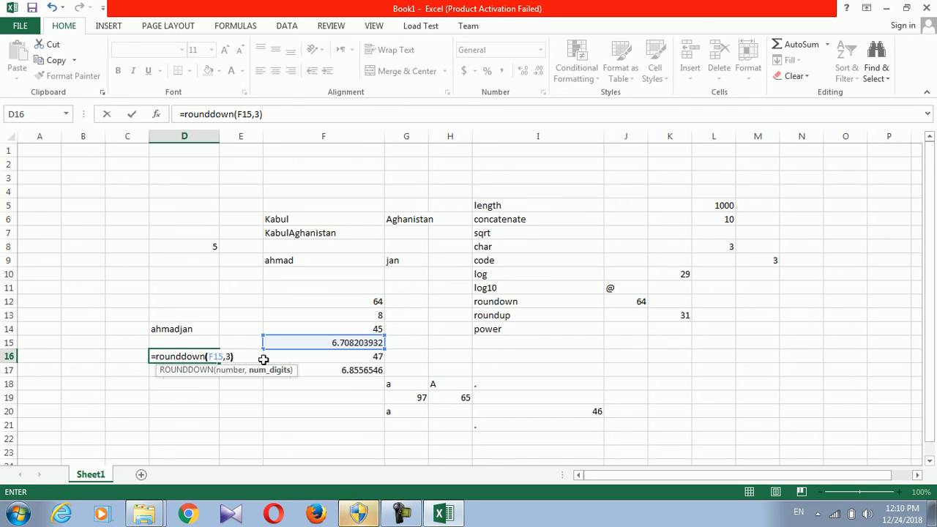
{"action": "key", "text": "Return"}
{"action": "left_click", "coordinate": [205, 358]}
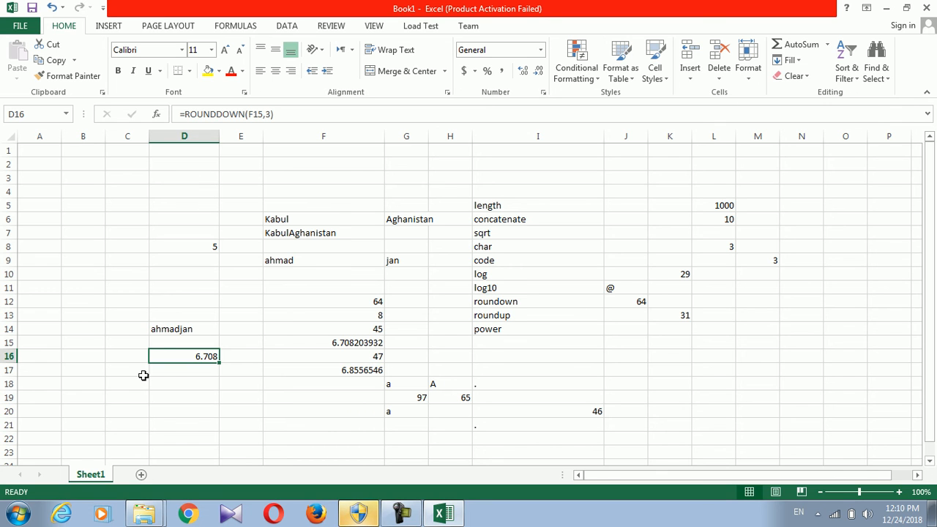
Enter =ROUNDUP(D16,6) in D17 to round D16 up to 6 decimals
{"action": "left_click", "coordinate": [168, 374]}
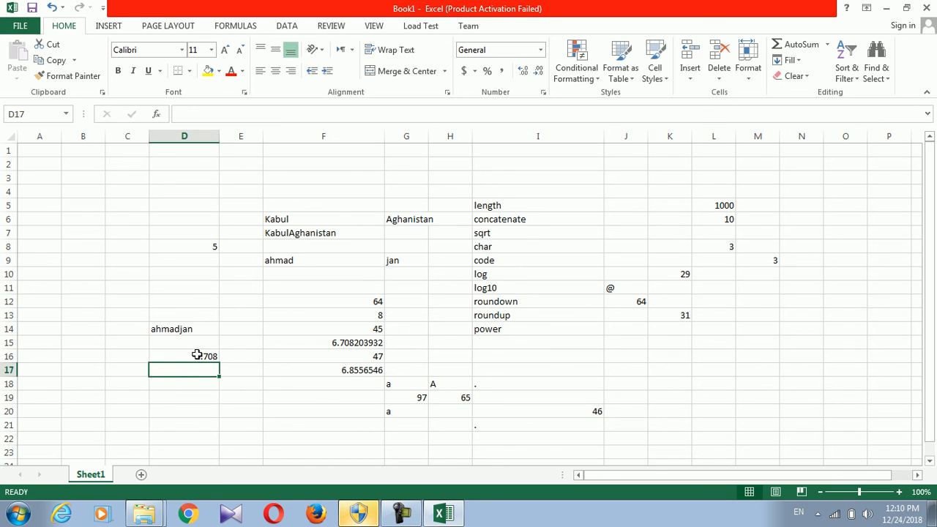
{"action": "type", "text": "=rou"}
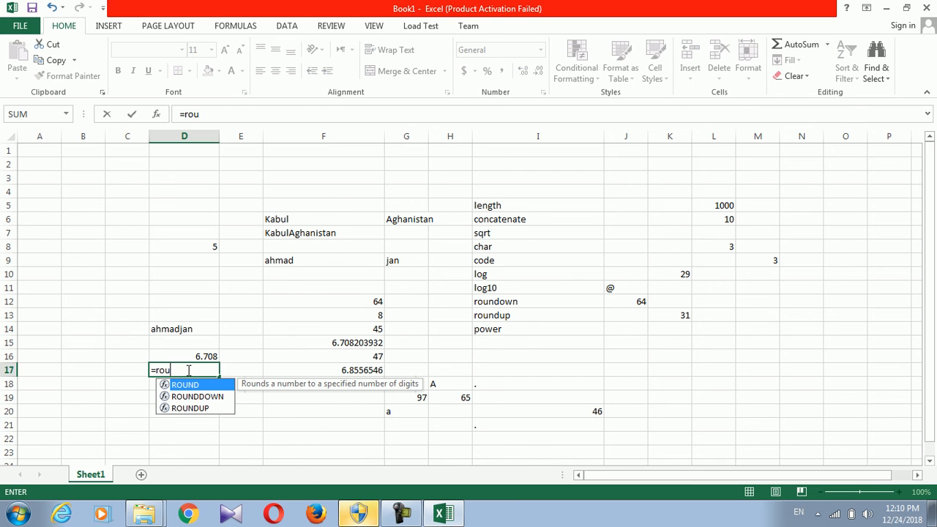
{"action": "type", "text": "ndup*("}
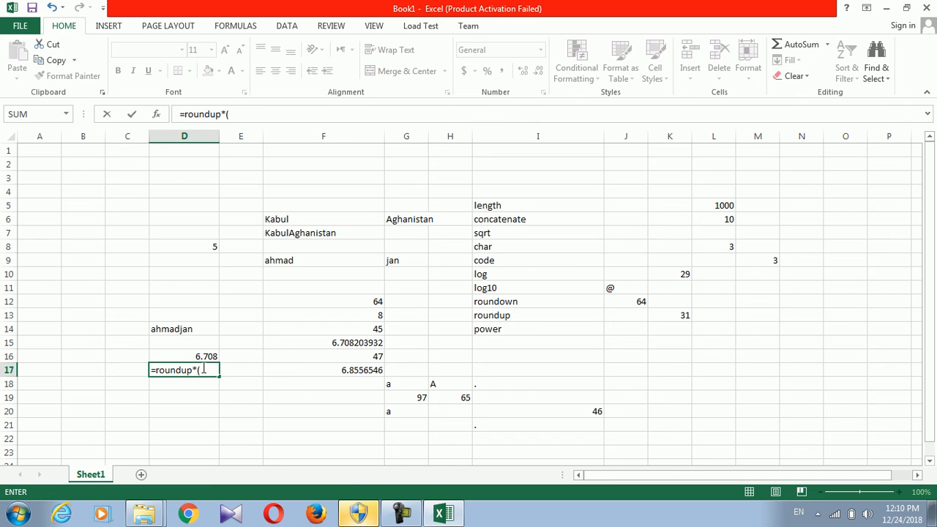
{"action": "key", "text": "BackSpace"}
{"action": "key", "text": "BackSpace"}
{"action": "type", "text": "("}
{"action": "left_click", "coordinate": [205, 355]}
{"action": "type", "text": ")"}
{"action": "key", "text": "BackSpace"}
{"action": "type", "text": ","}
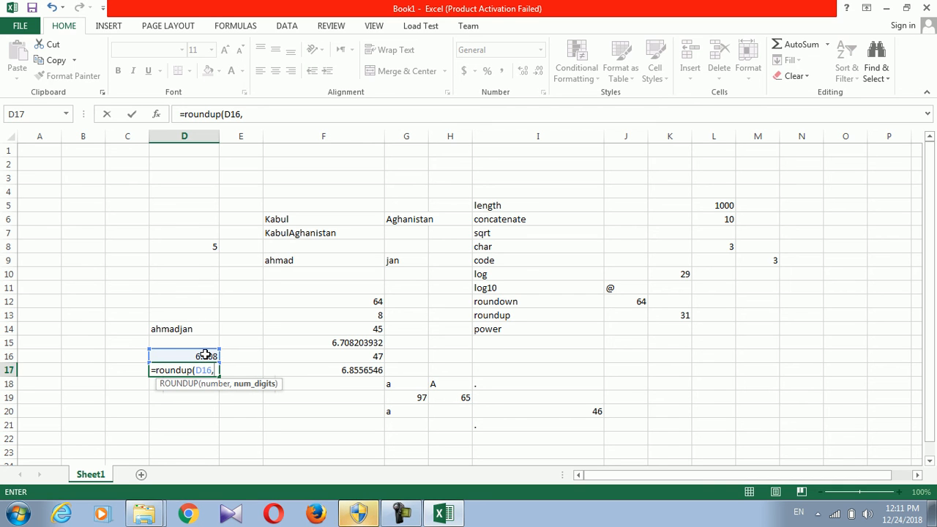
{"action": "type", "text": "60"}
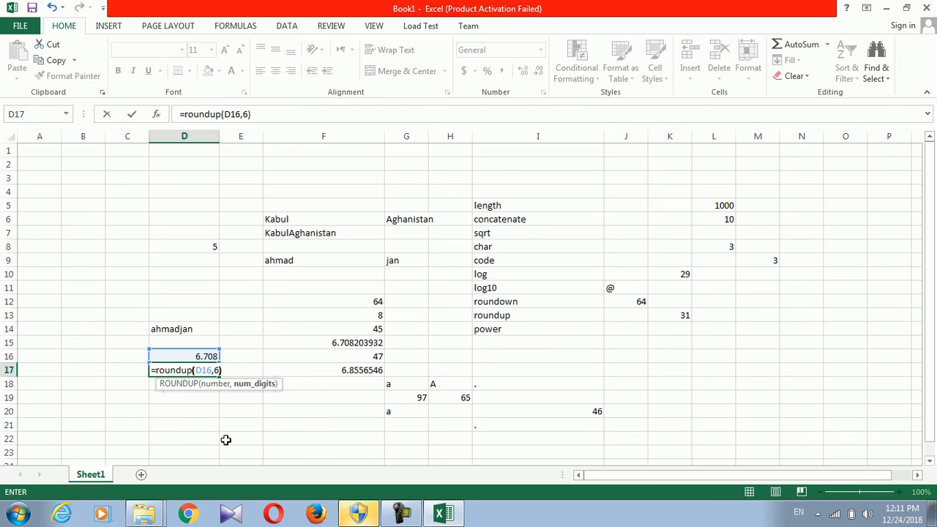
{"action": "key", "text": "Return"}
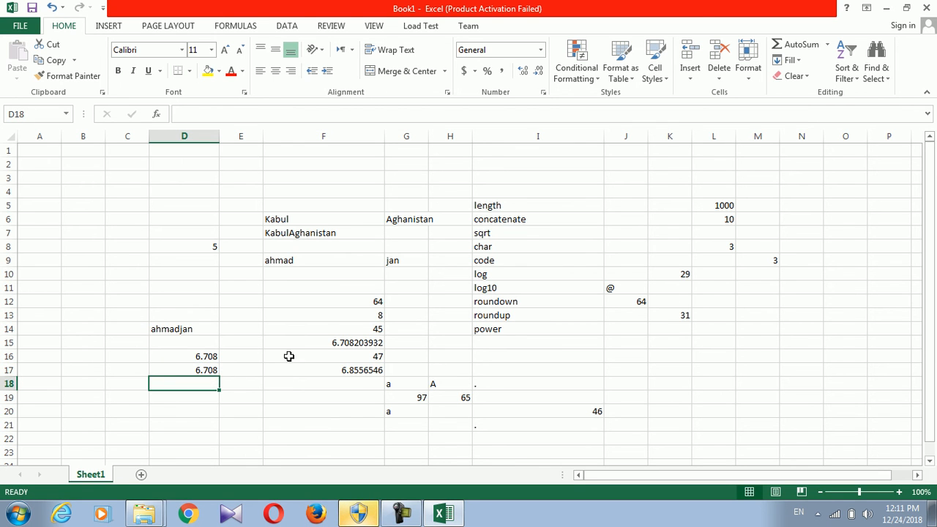
Enter =ROUNDUP(F15,10) in F19, rounding the square root of 45 up to 6.708203933
{"action": "left_click", "coordinate": [333, 344]}
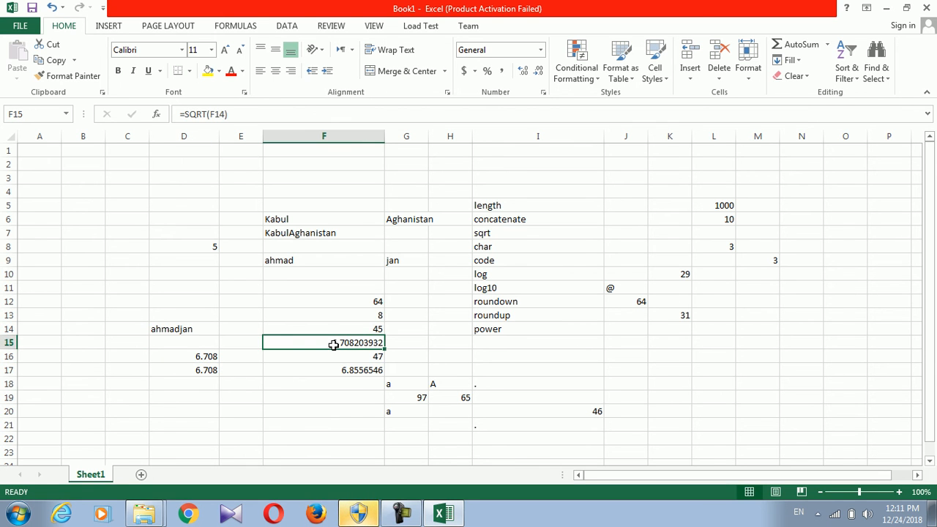
{"action": "left_click", "coordinate": [280, 396]}
{"action": "type", "text": "="}
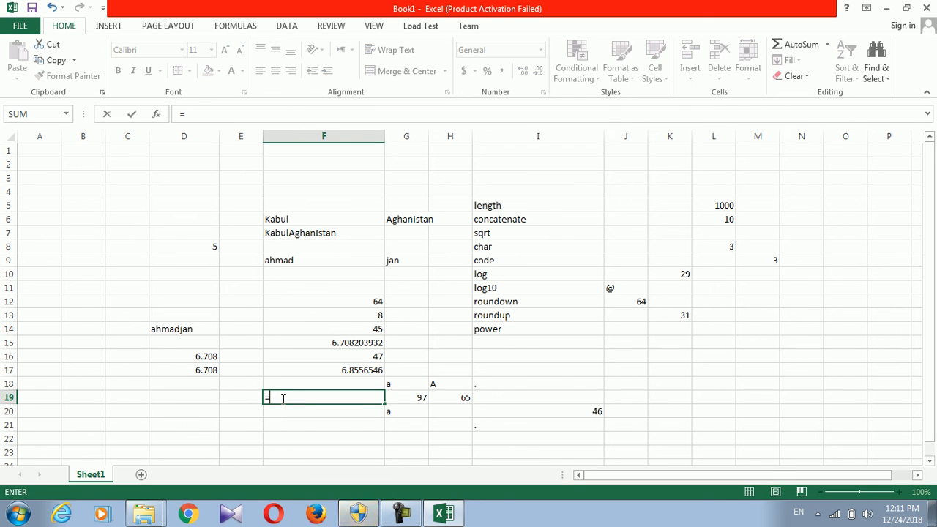
{"action": "type", "text": "roundup("}
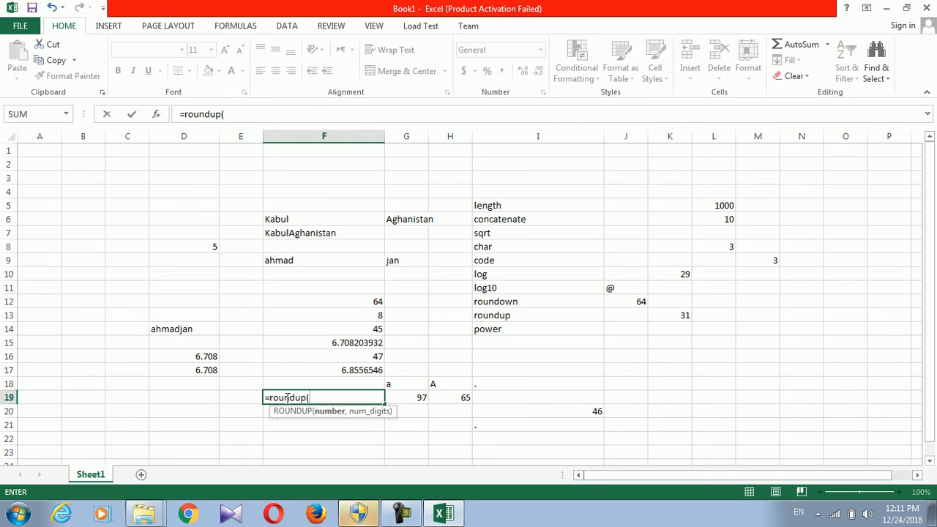
{"action": "left_click", "coordinate": [342, 339]}
{"action": "type", "text": ","}
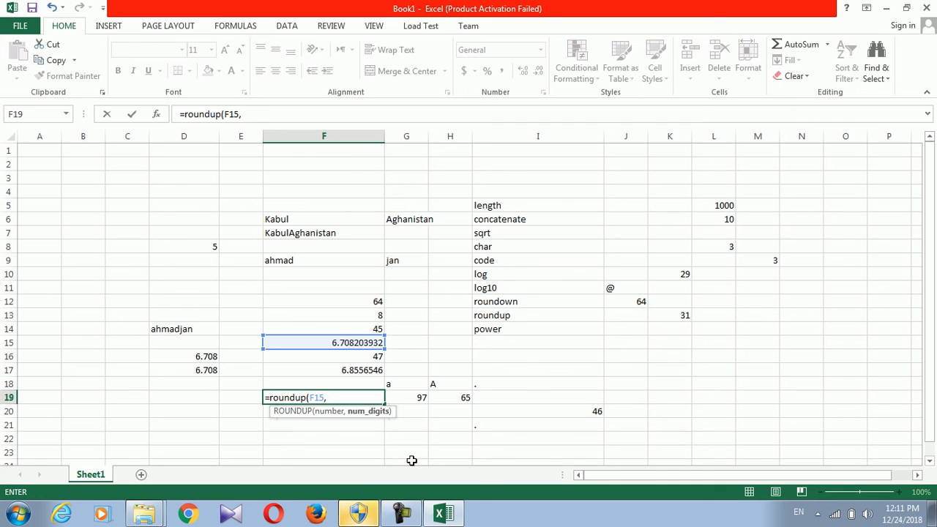
{"action": "type", "text": "10"}
{"action": "key", "text": "Return"}
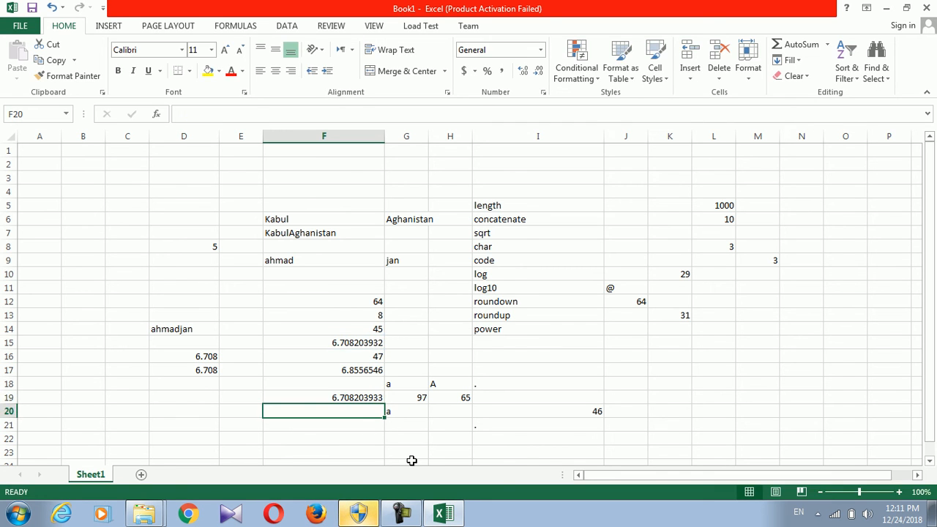
{"action": "left_click", "coordinate": [373, 398]}
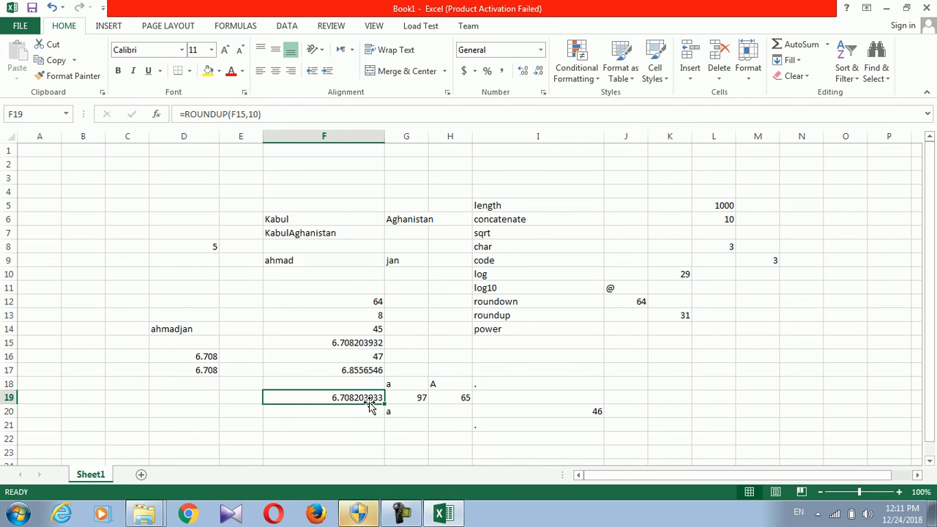
{"action": "left_click", "coordinate": [372, 427]}
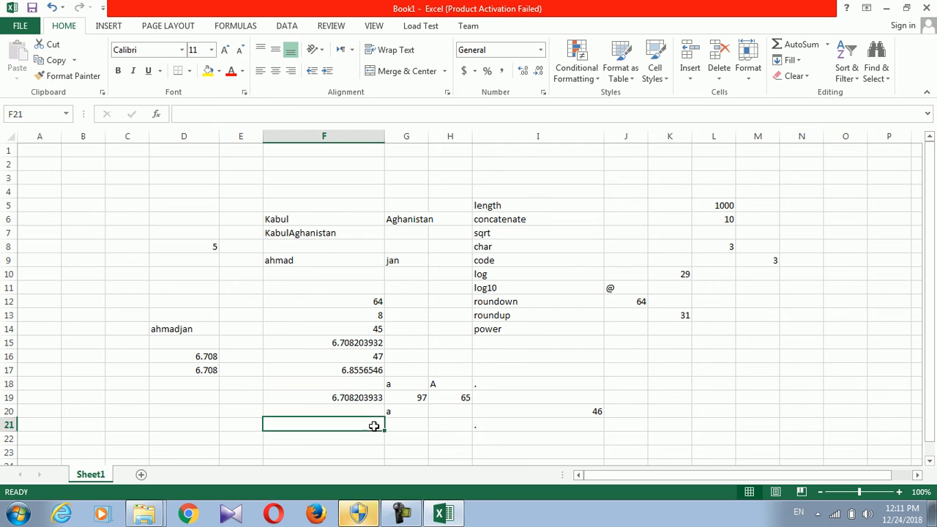
Enter the base number 5 in J17
{"action": "left_click", "coordinate": [521, 368]}
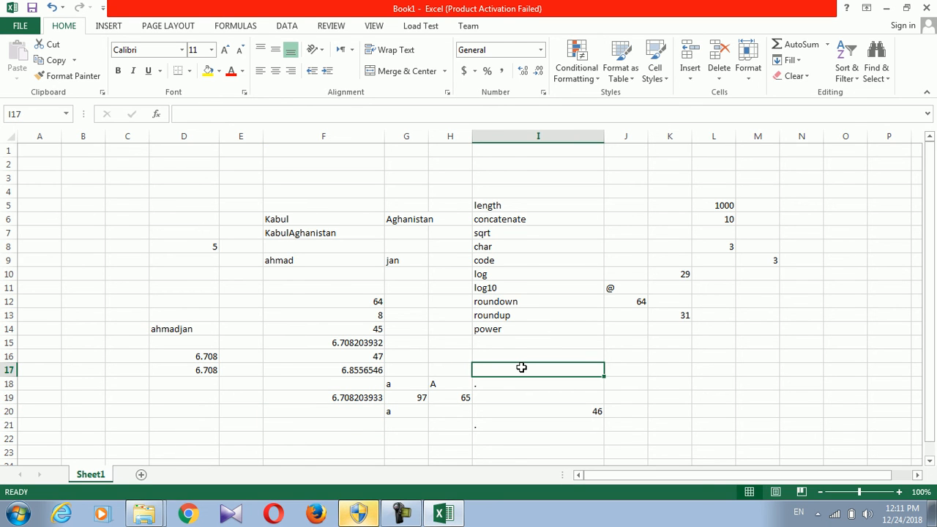
{"action": "left_click", "coordinate": [617, 369]}
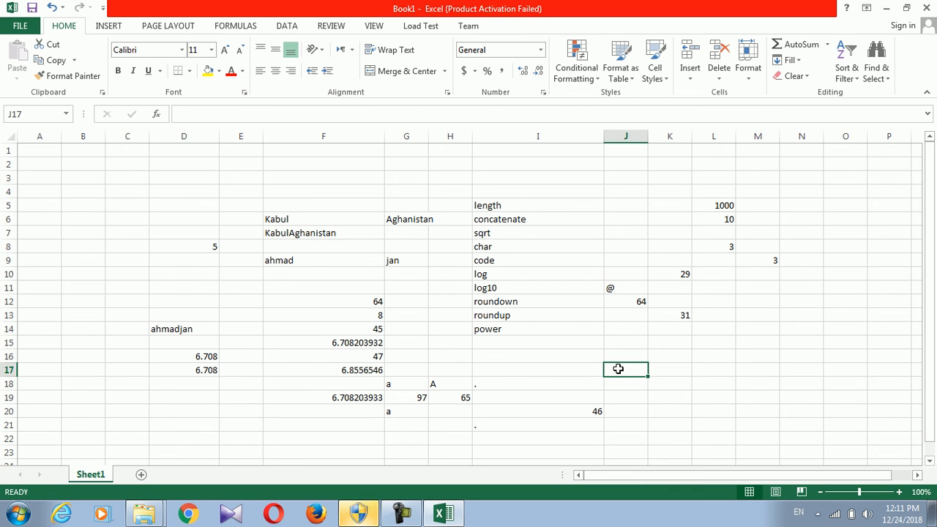
{"action": "type", "text": "5"}
Enter =POWER(J17,2) in J18 so it returns 25
{"action": "left_click", "coordinate": [620, 382]}
{"action": "type", "text": "=power("}
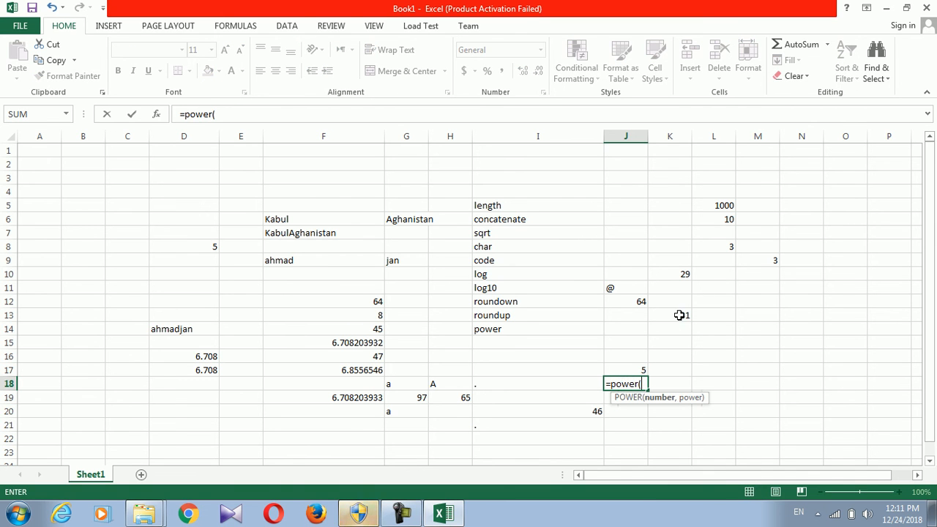
{"action": "left_click", "coordinate": [628, 369]}
{"action": "type", "text": ",2"}
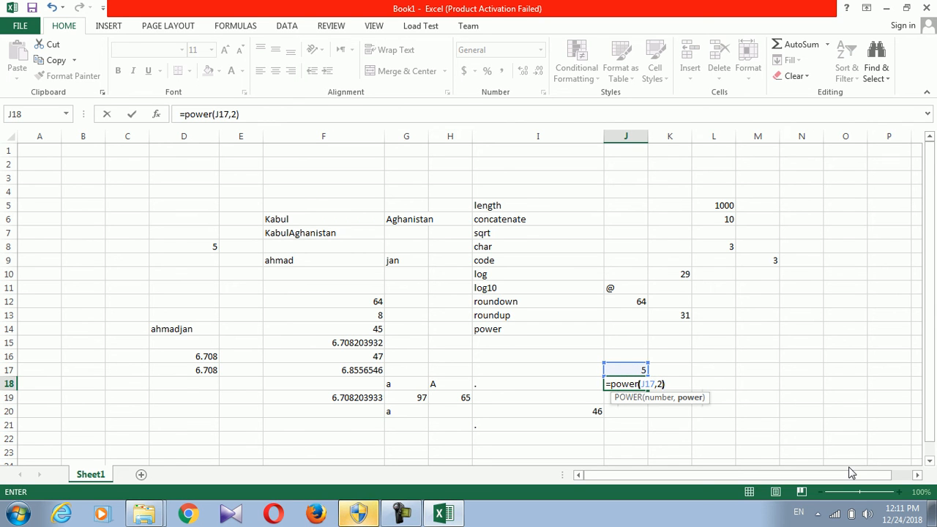
{"action": "key", "text": "Return"}
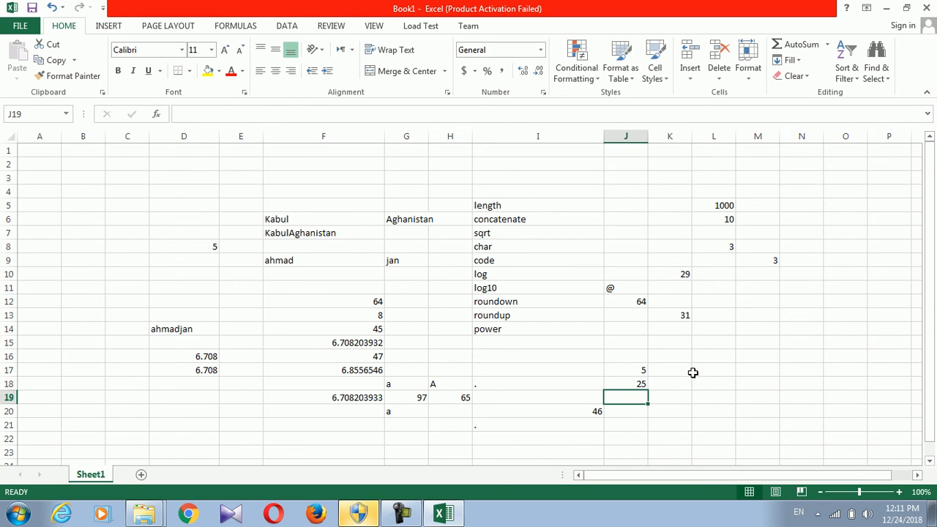
{"action": "left_click", "coordinate": [642, 383]}
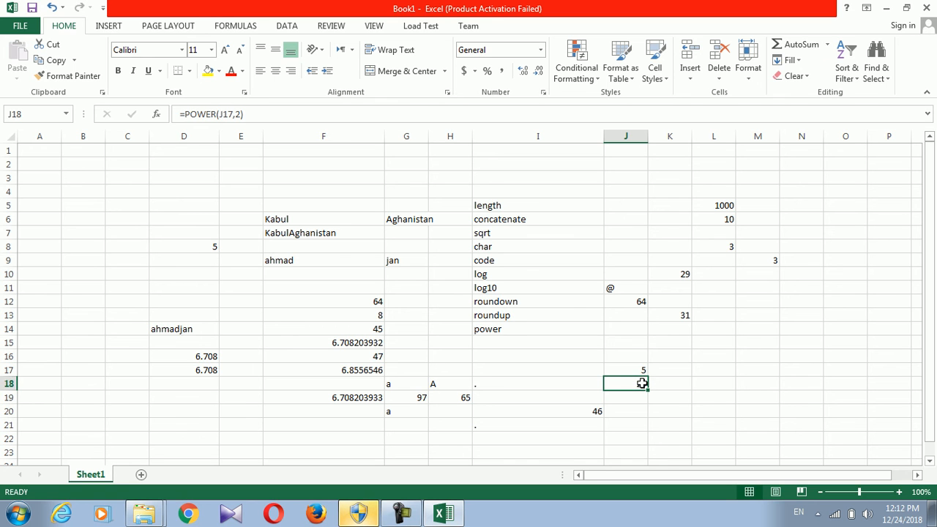
{"action": "left_click_drag", "start_coordinate": [372, 163], "coordinate": [531, 330]}
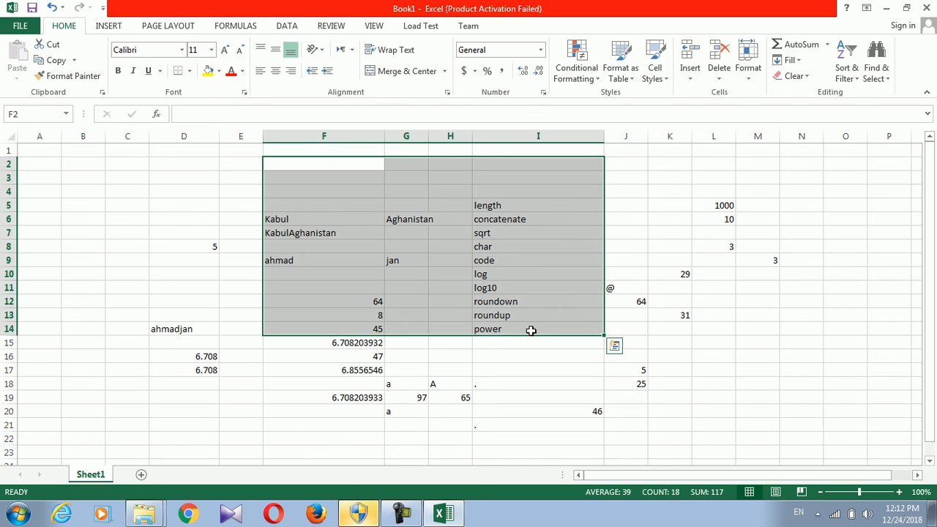
{"action": "left_click", "coordinate": [518, 272]}
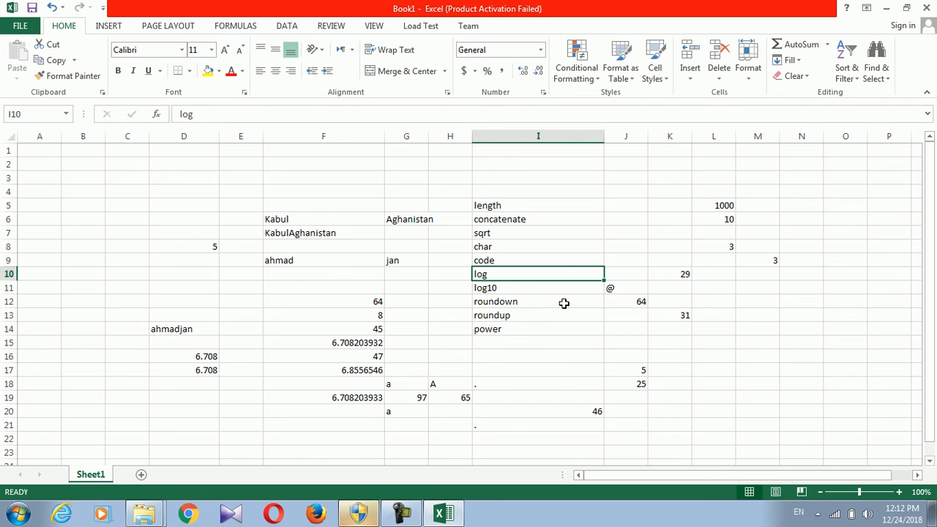
{"action": "left_click", "coordinate": [401, 512]}
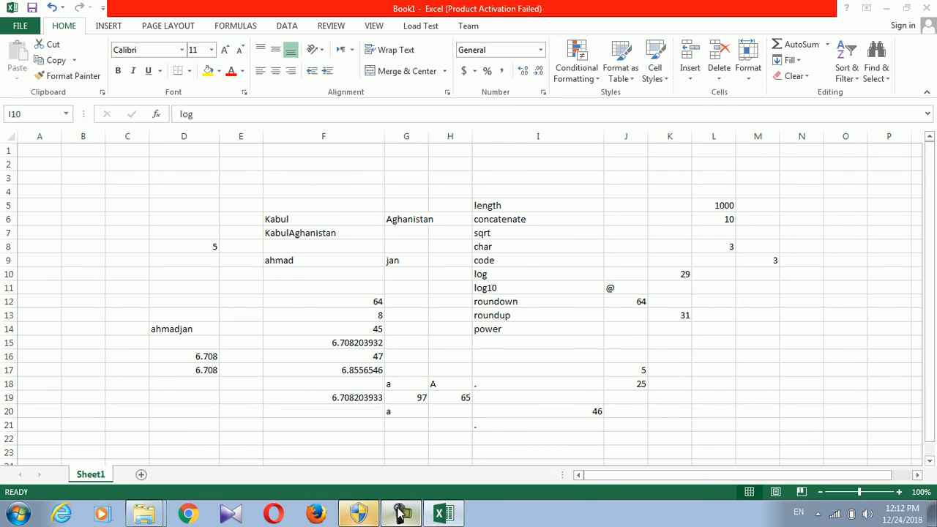